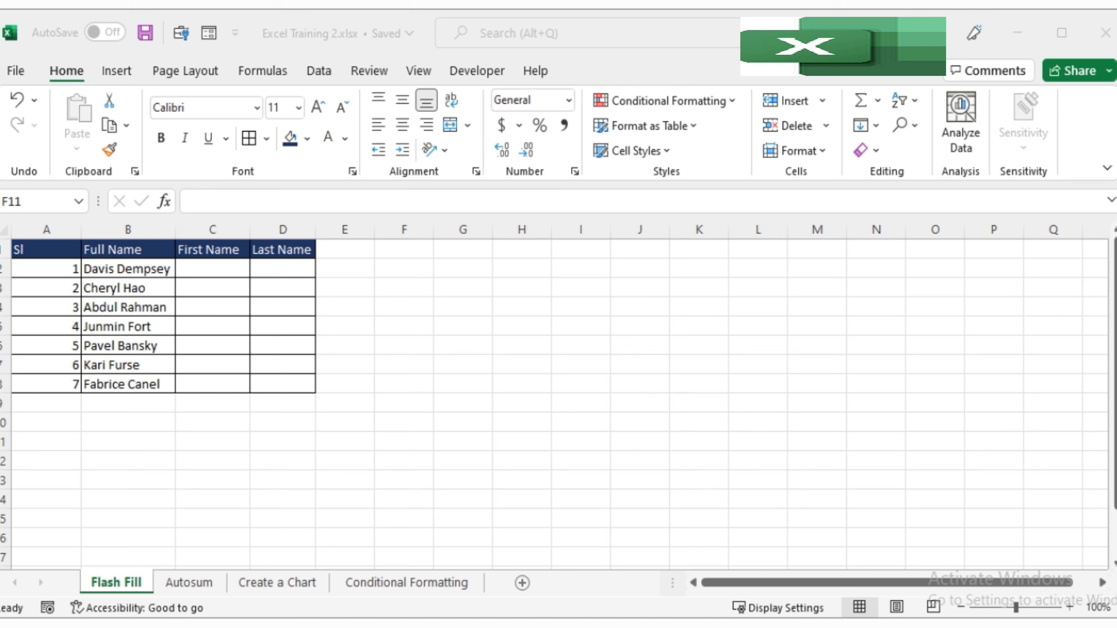
left_click(1007, 606)
left_click(688, 501)
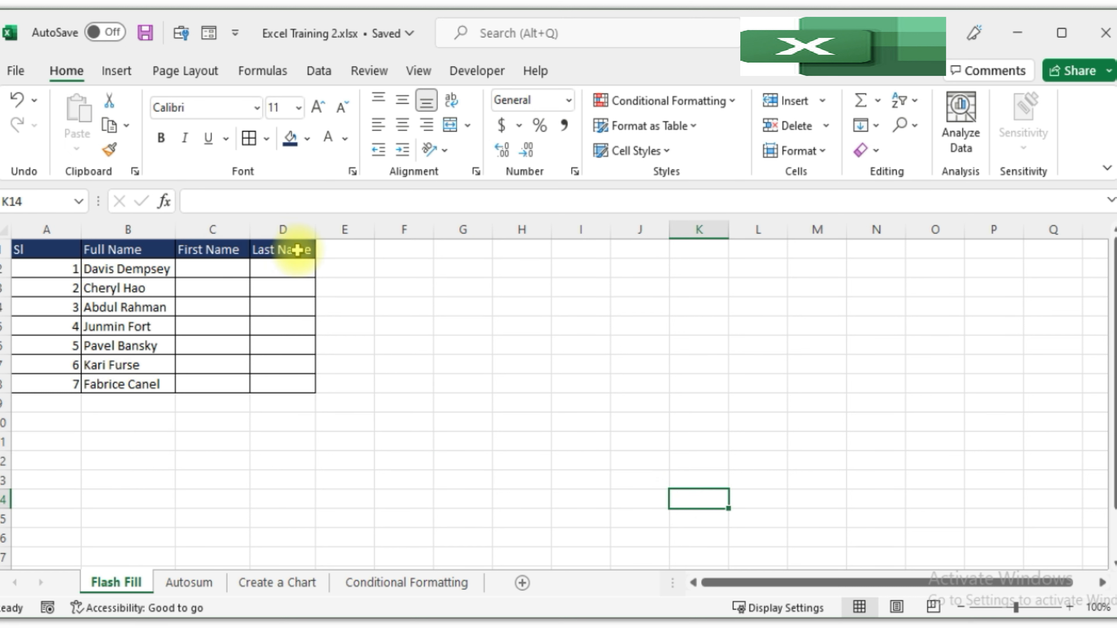
left_click(263, 425)
left_click(385, 347)
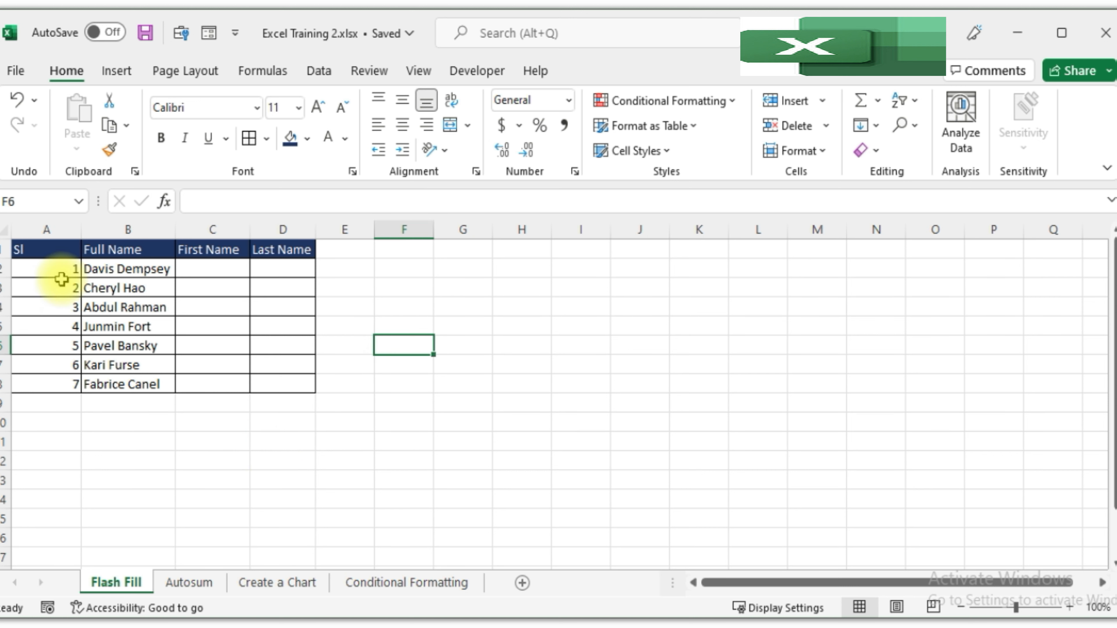
Step: Centre the Sl column cells A1:A8 horizontally on the Flash Fill sheet
left_click_drag(64, 249, 49, 387)
left_click(403, 125)
left_click(406, 290)
left_click(461, 364)
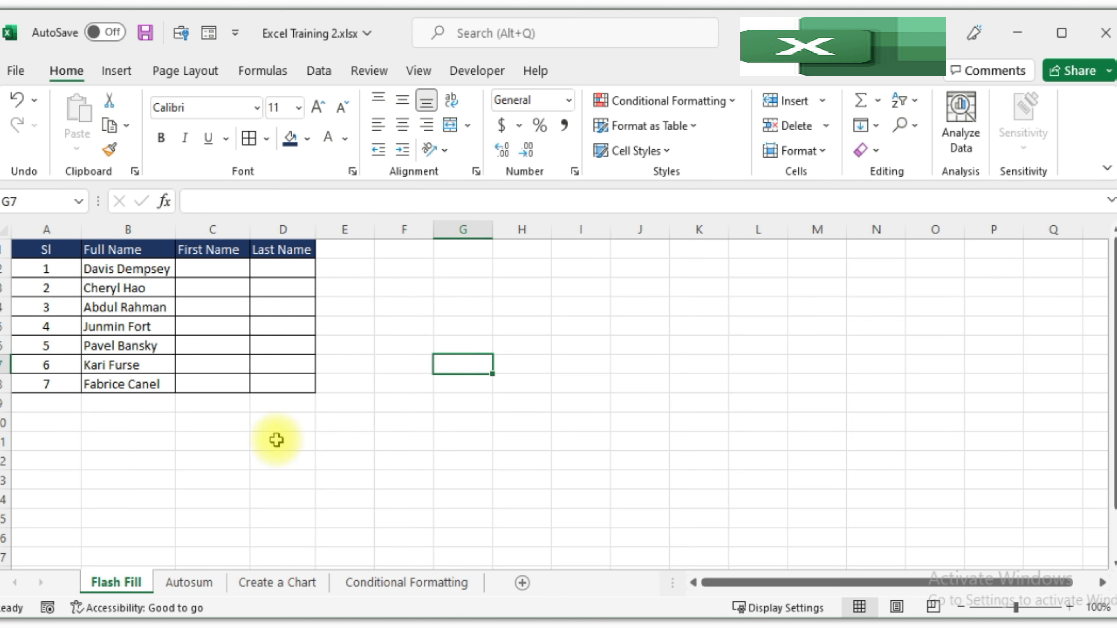
left_click(213, 268)
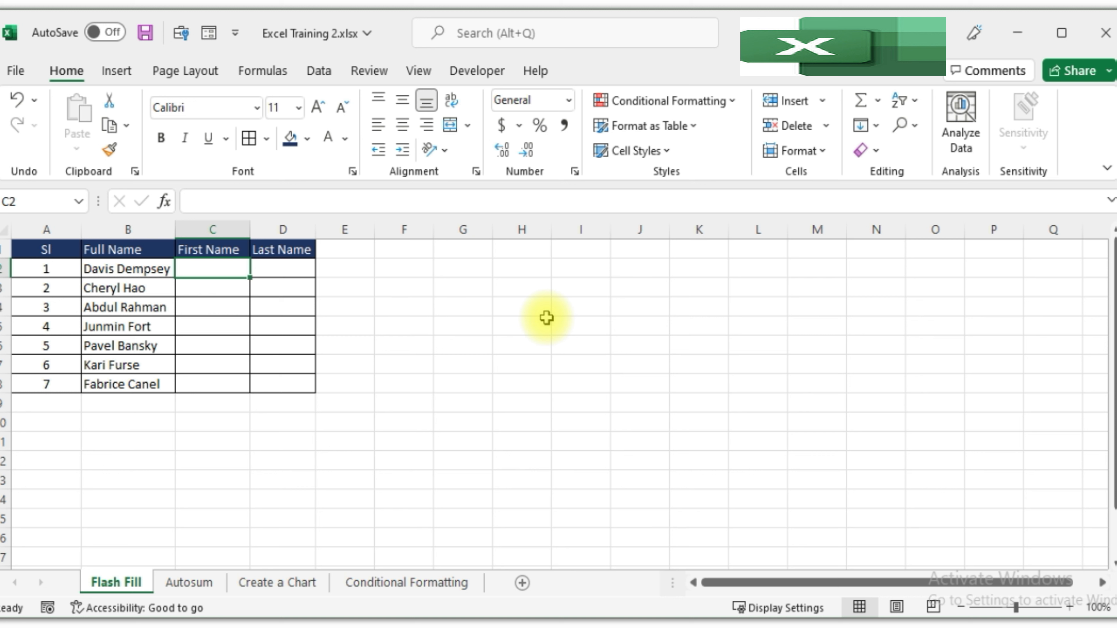
left_click(429, 405)
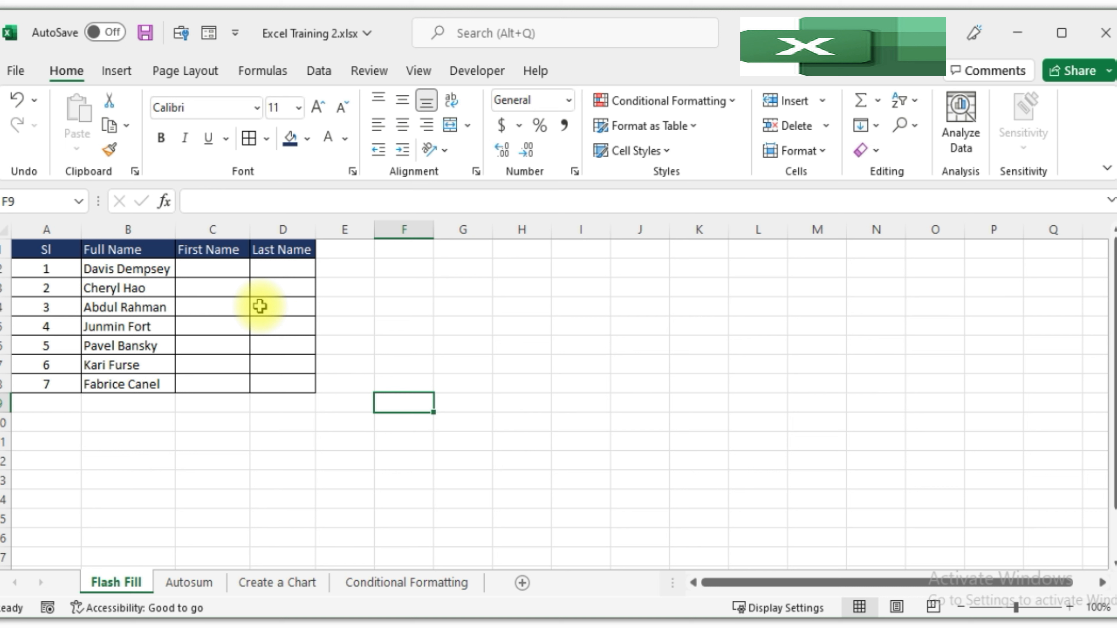
left_click(142, 324)
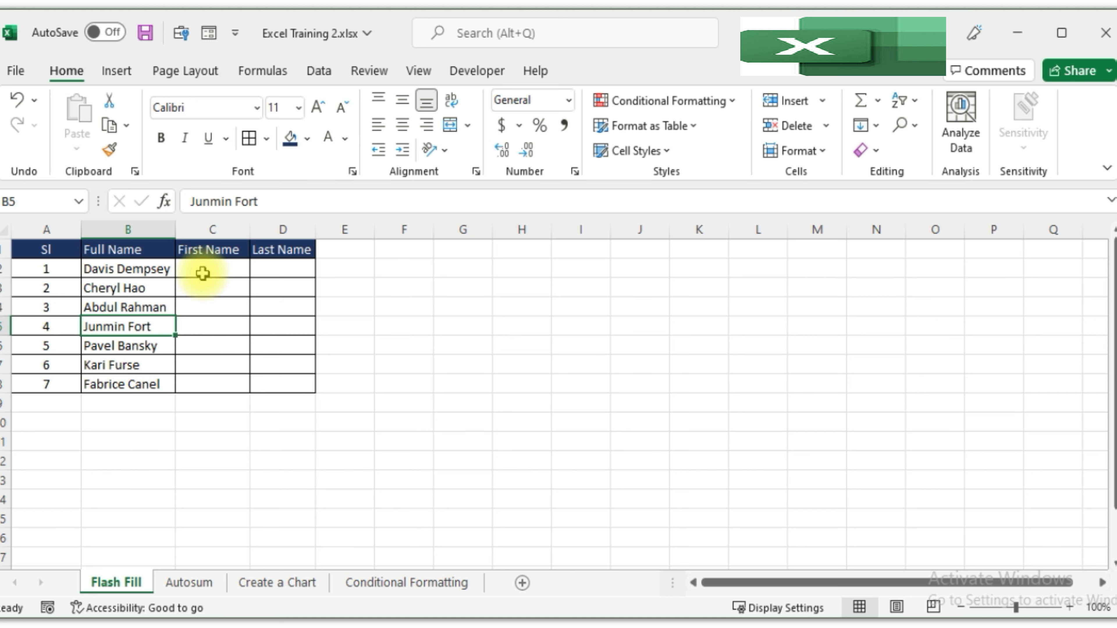
left_click(154, 400)
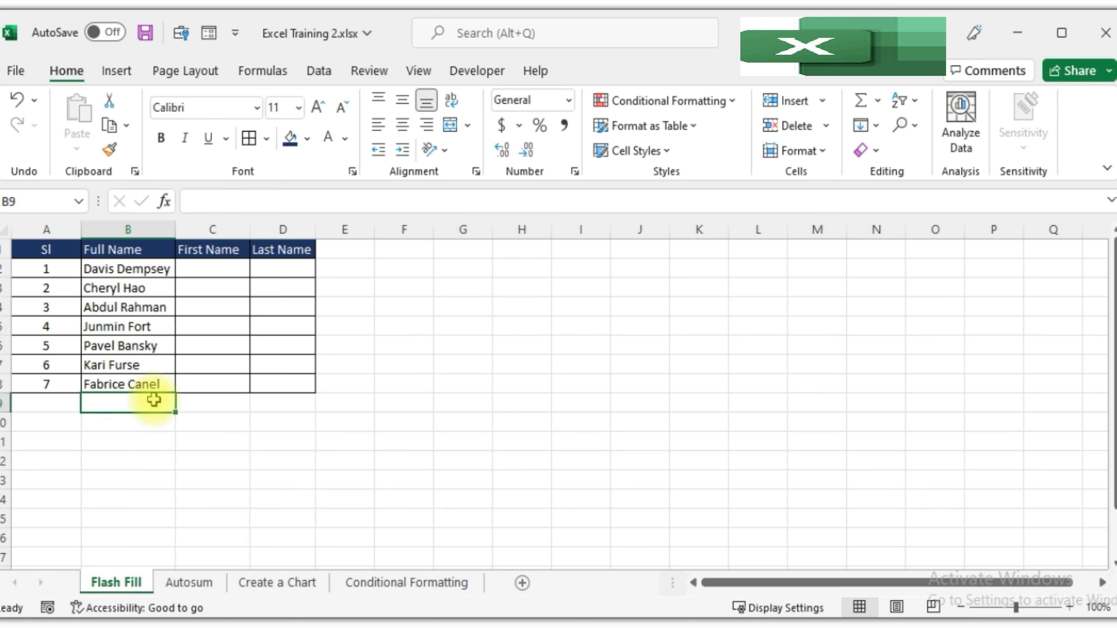
left_click(222, 327)
left_click(216, 270)
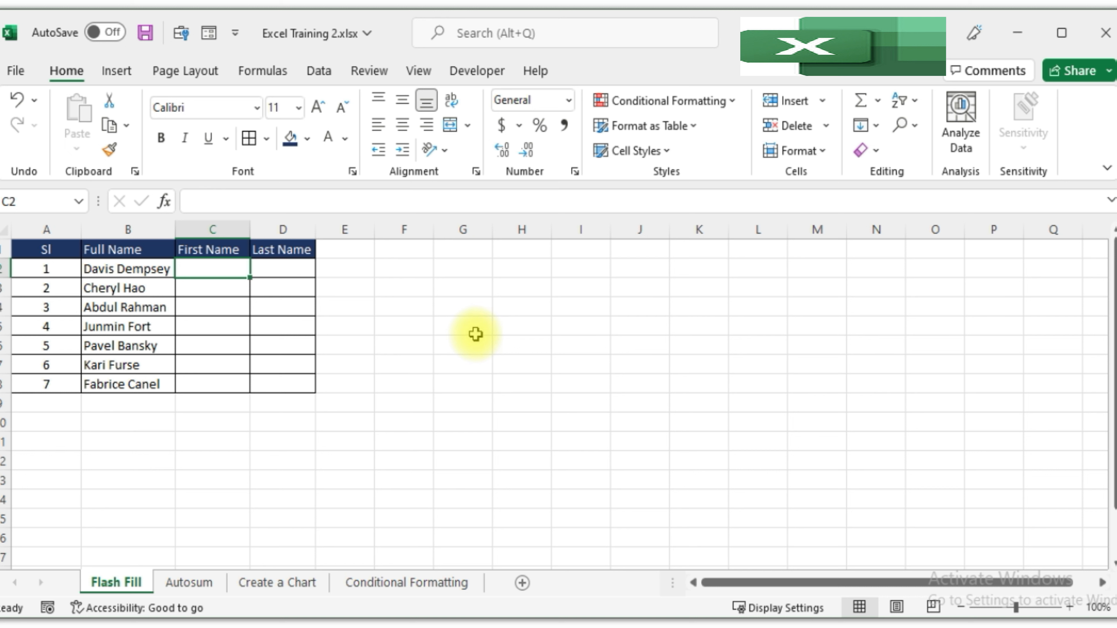
left_click(466, 379)
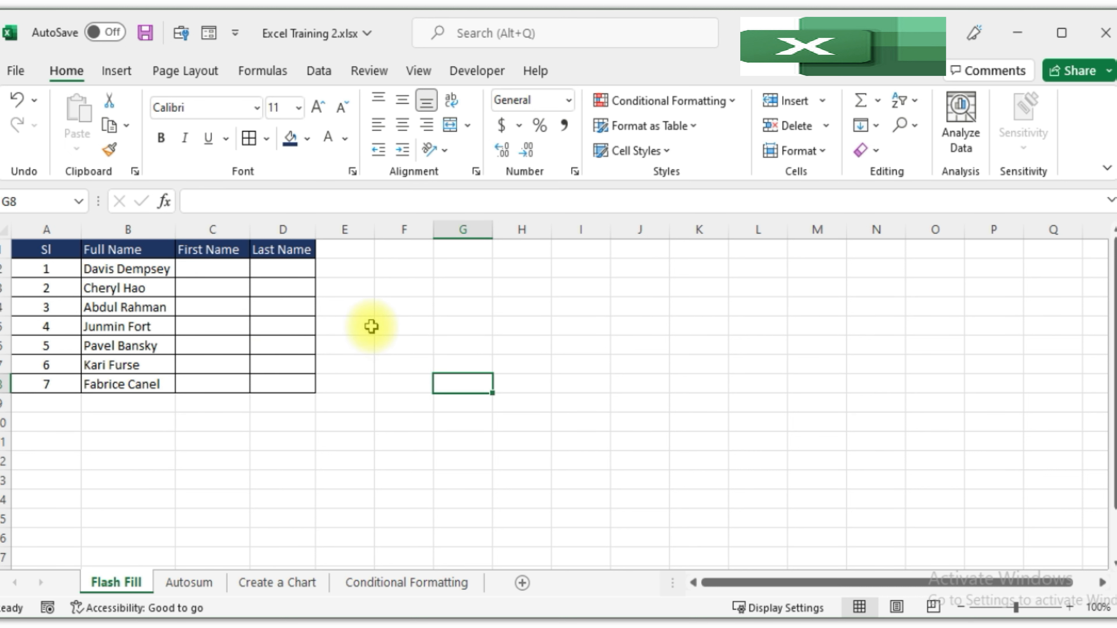
Step: Enter the first person's first name in C2, start the second in C3, and fill the First Name column through C8 with Flash Fill
left_click(235, 266)
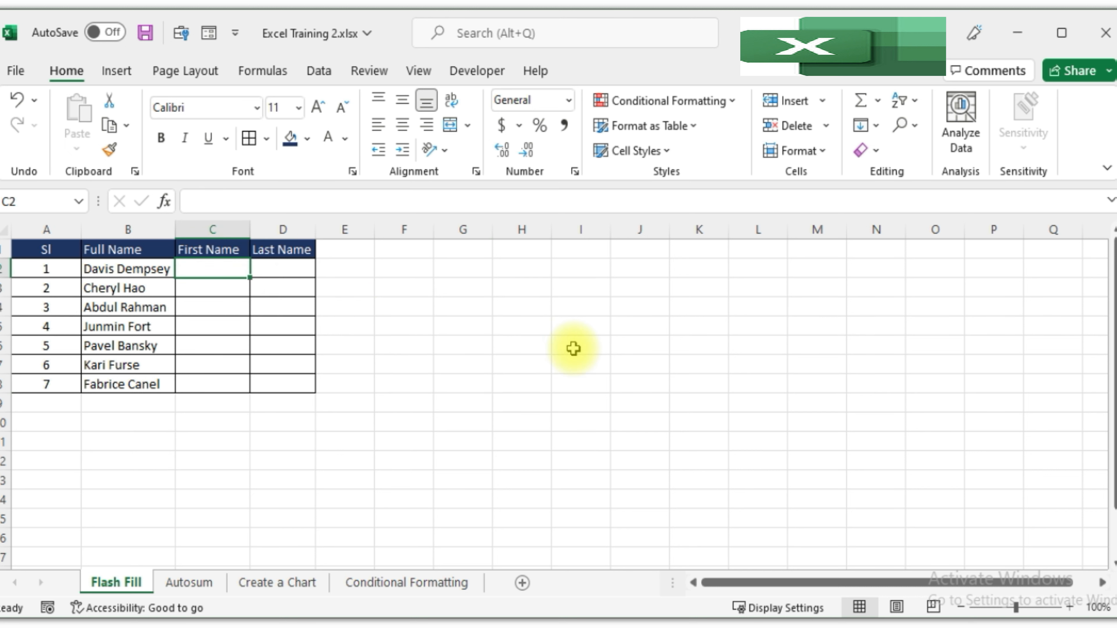
key("Caps_Lock")
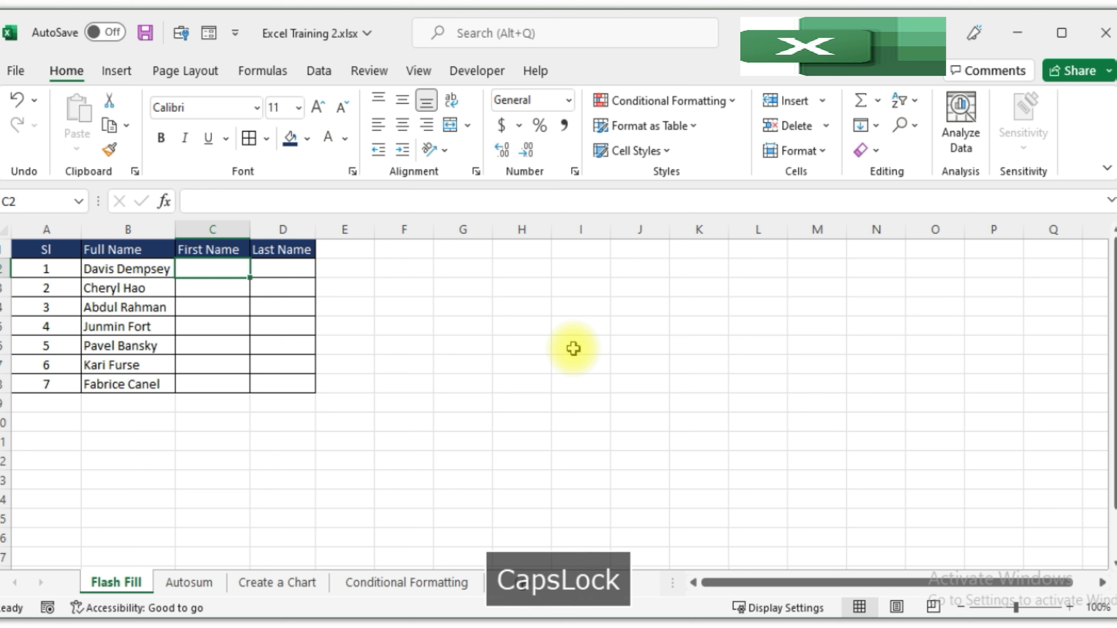
type("Davis")
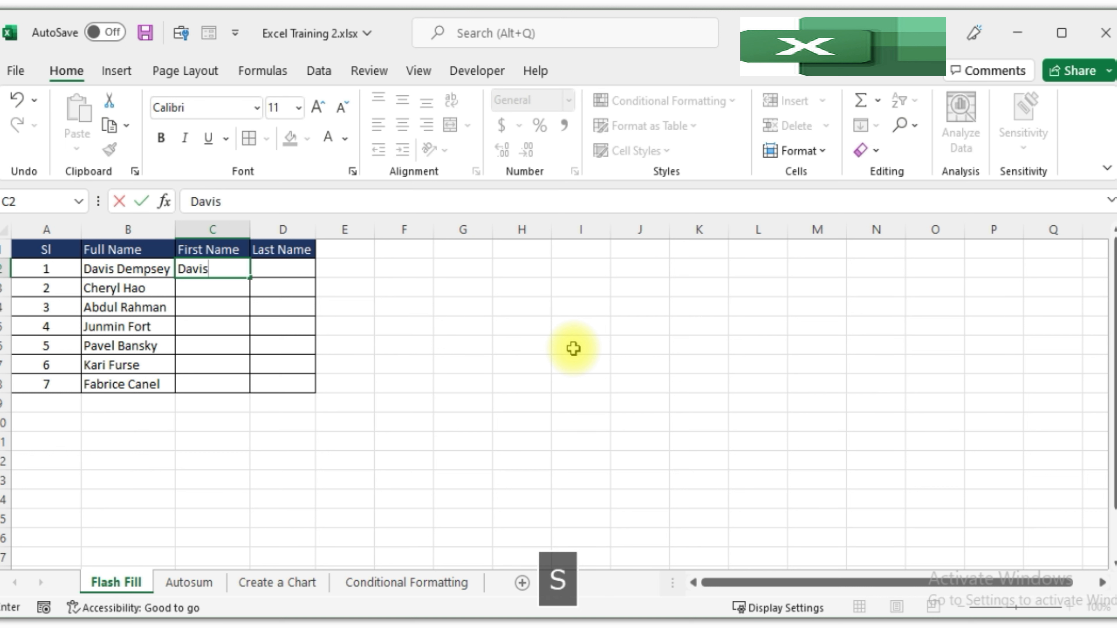
key("Return")
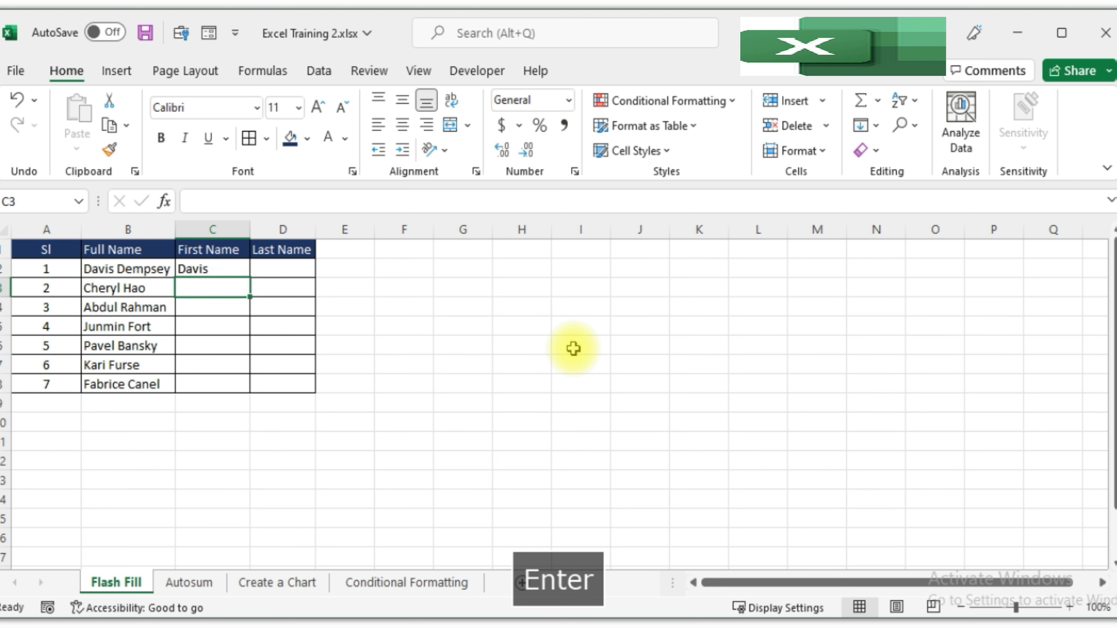
key("Caps_Lock")
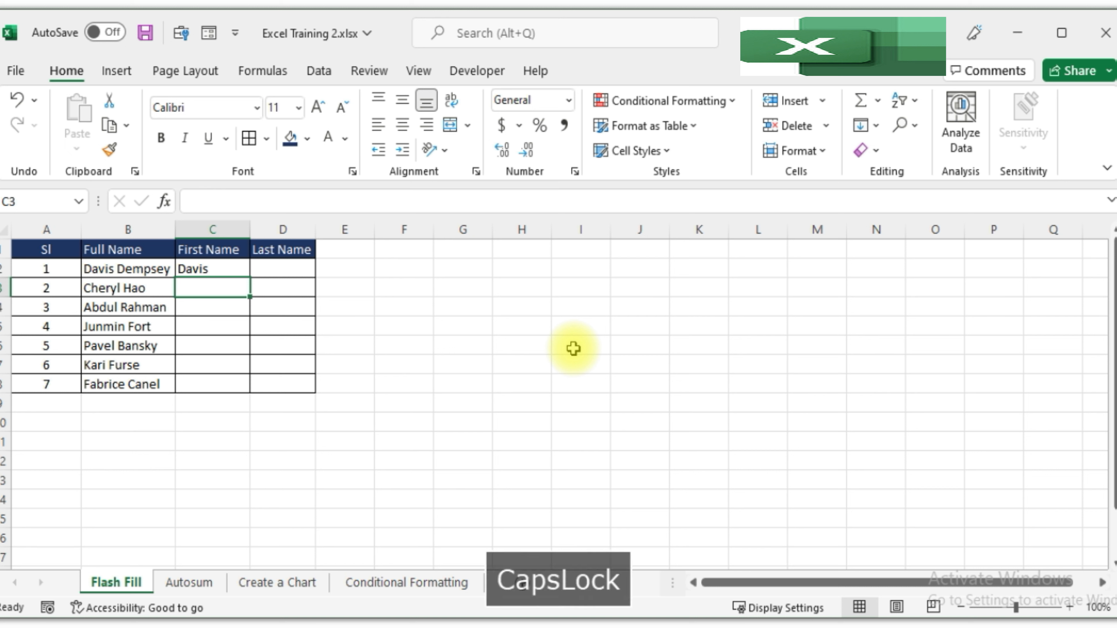
type("Cheryl")
key("Caps_Lock")
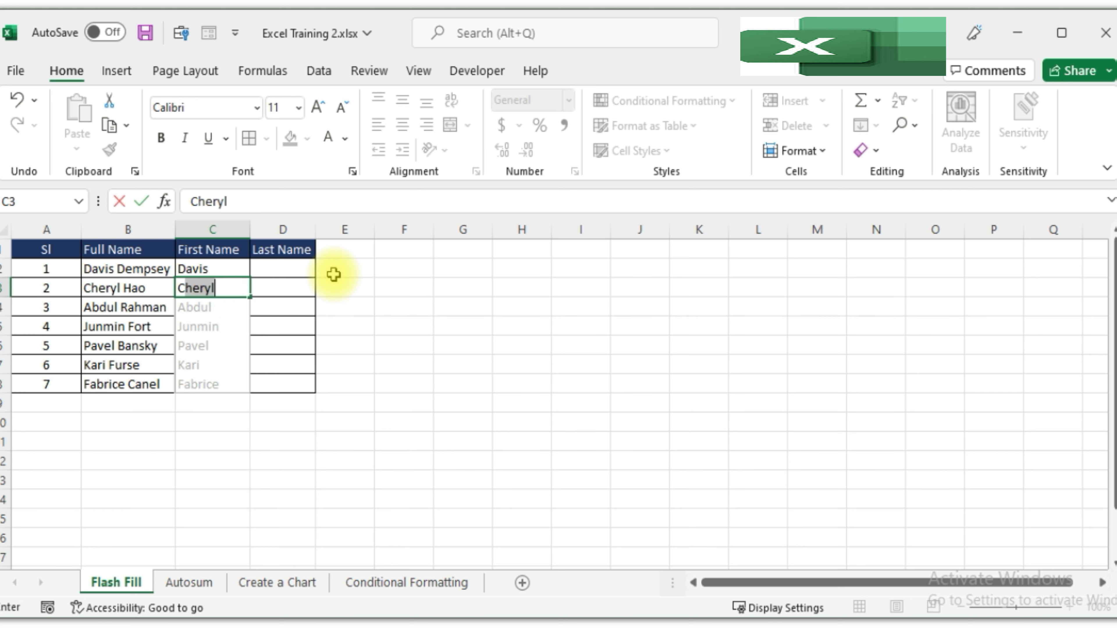
key("Return")
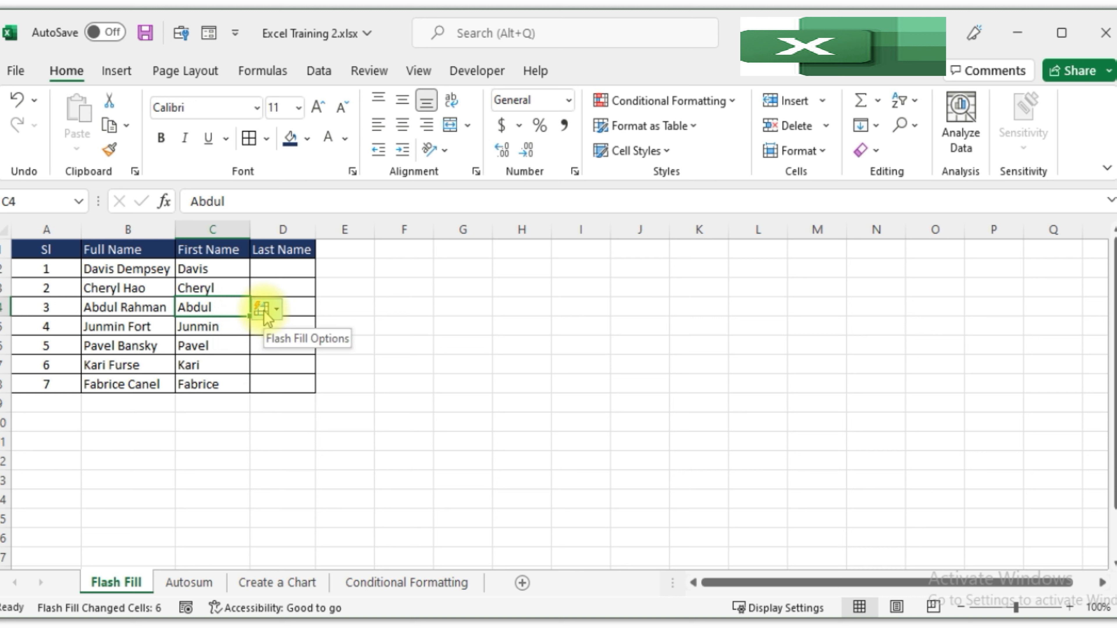
Step: Accept the Flash Fill suggestions for the First Name column and select cell D2 under Last Name
left_click(265, 311)
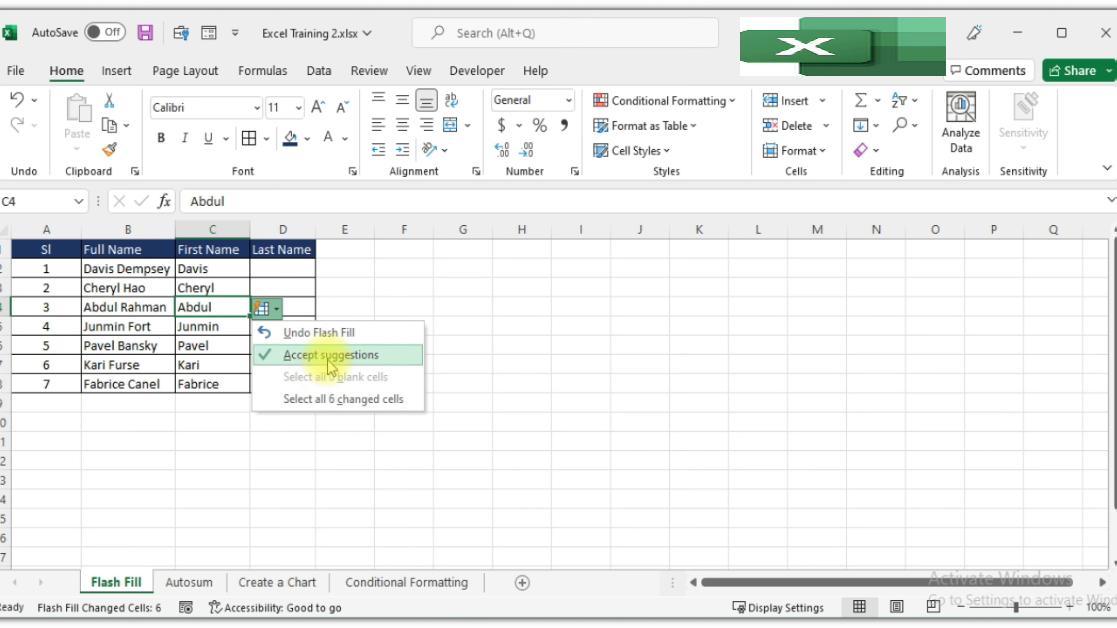
left_click(334, 355)
left_click(358, 334)
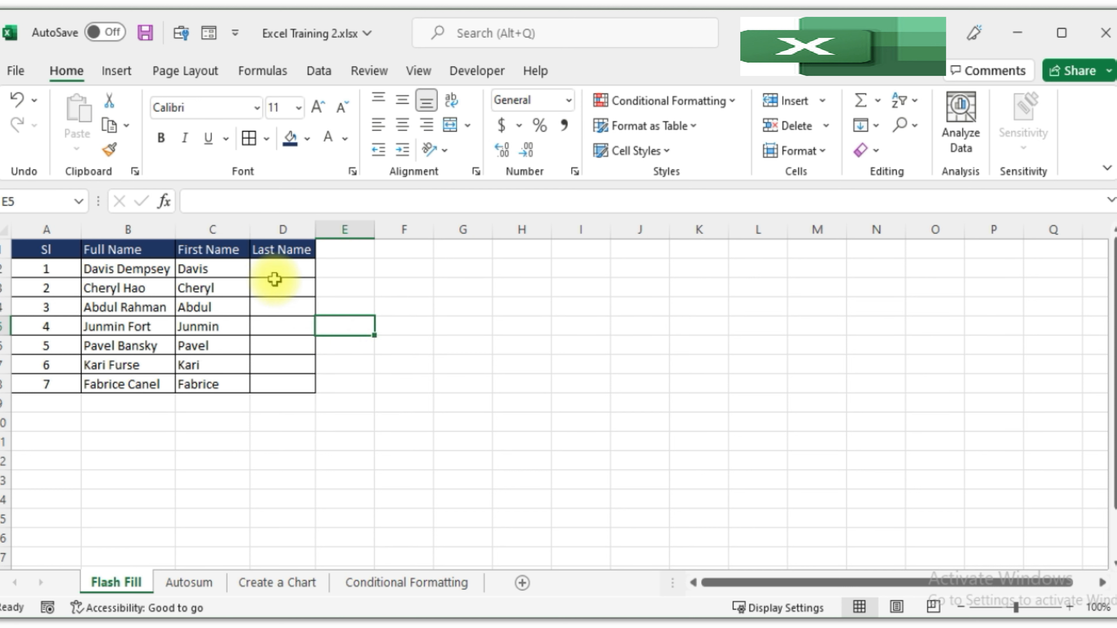
left_click(281, 271)
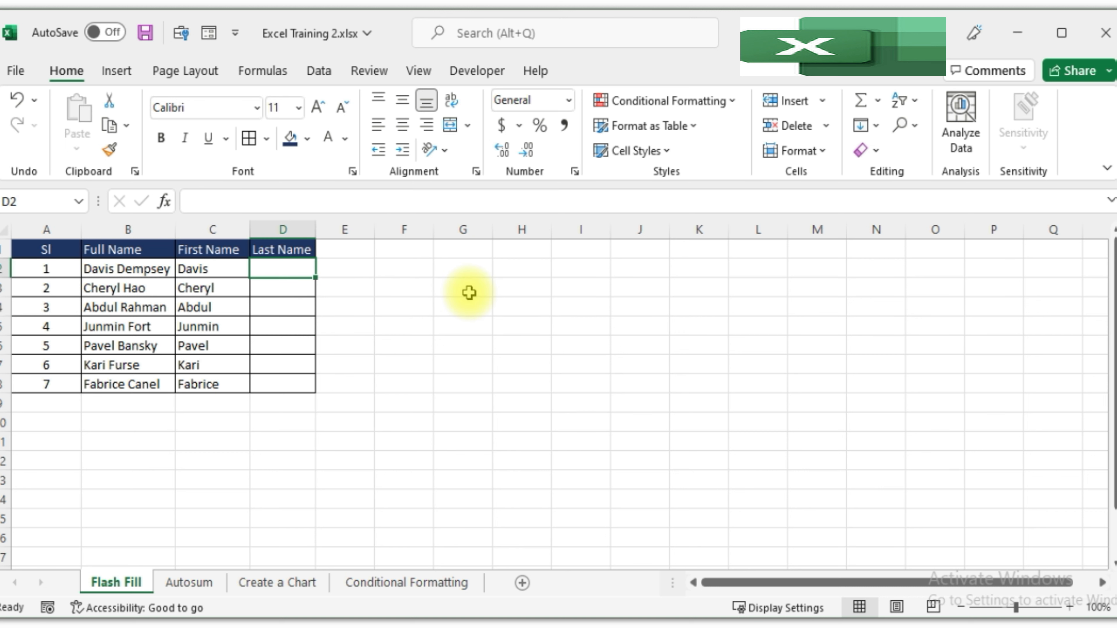
type("De")
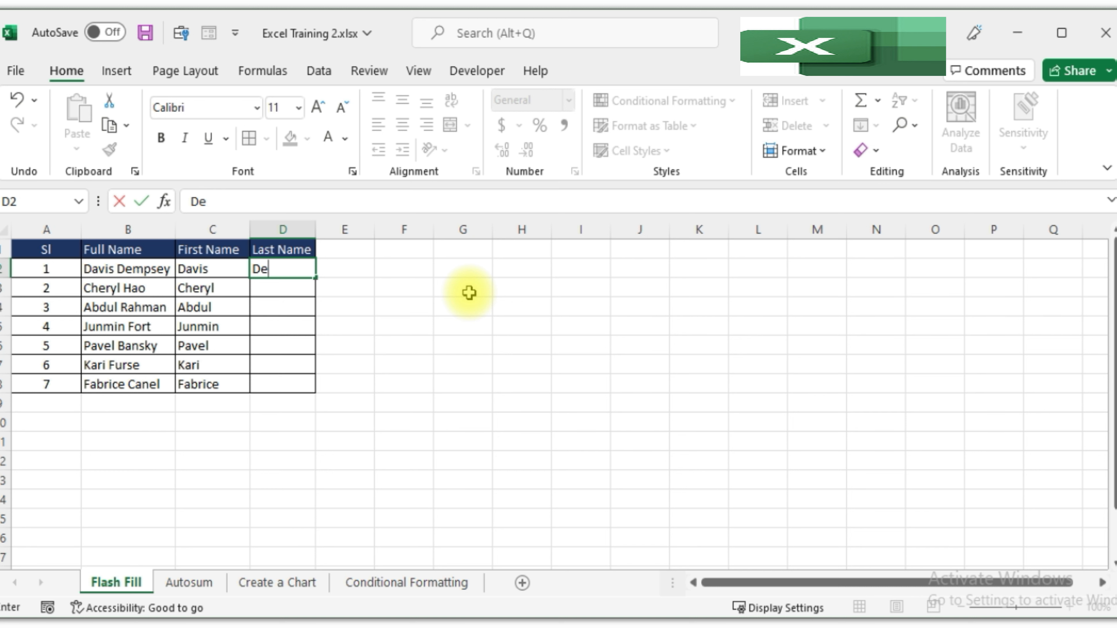
key("BackSpace")
key("BackSpace")
type("=")
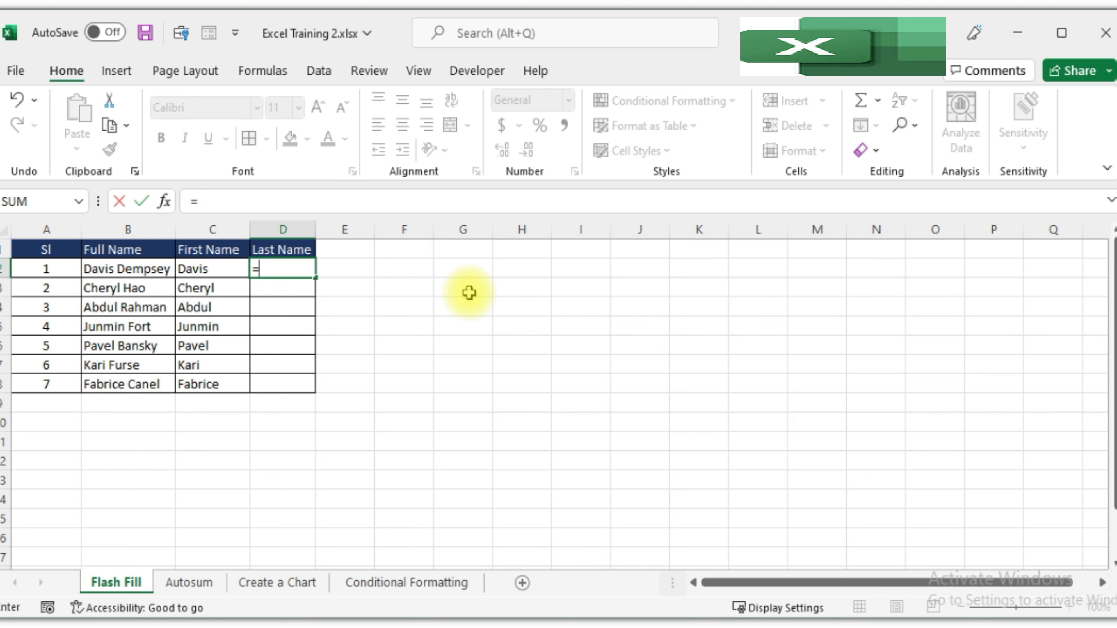
key("BackSpace")
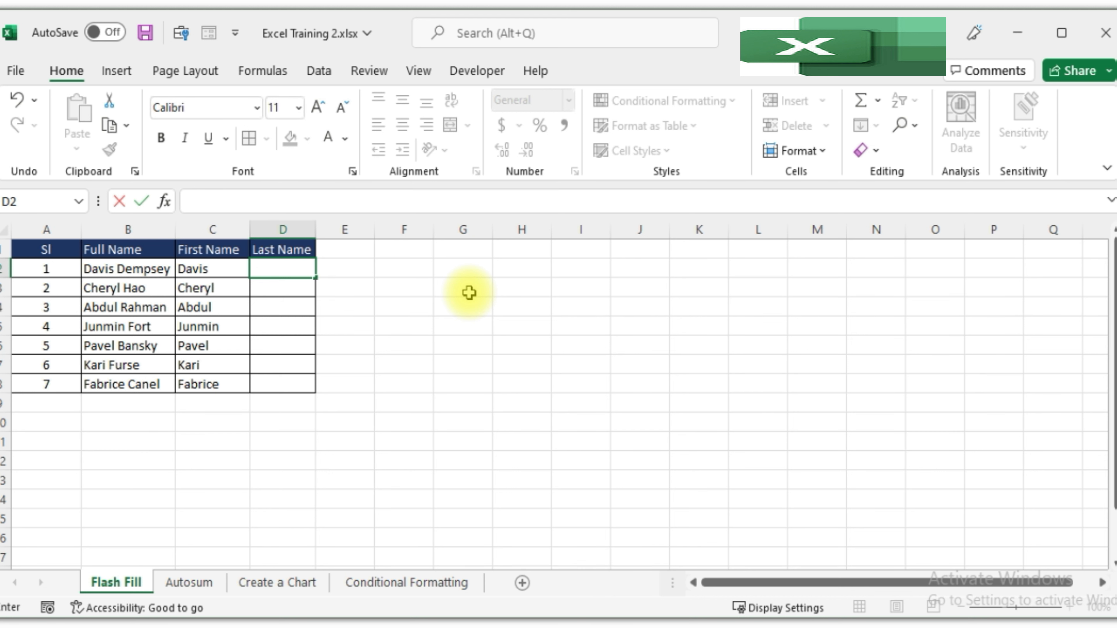
Step: Enter the first person's last name in D2, start the second in D3, and fill the Last Name column through D8 with Flash Fill
type("D")
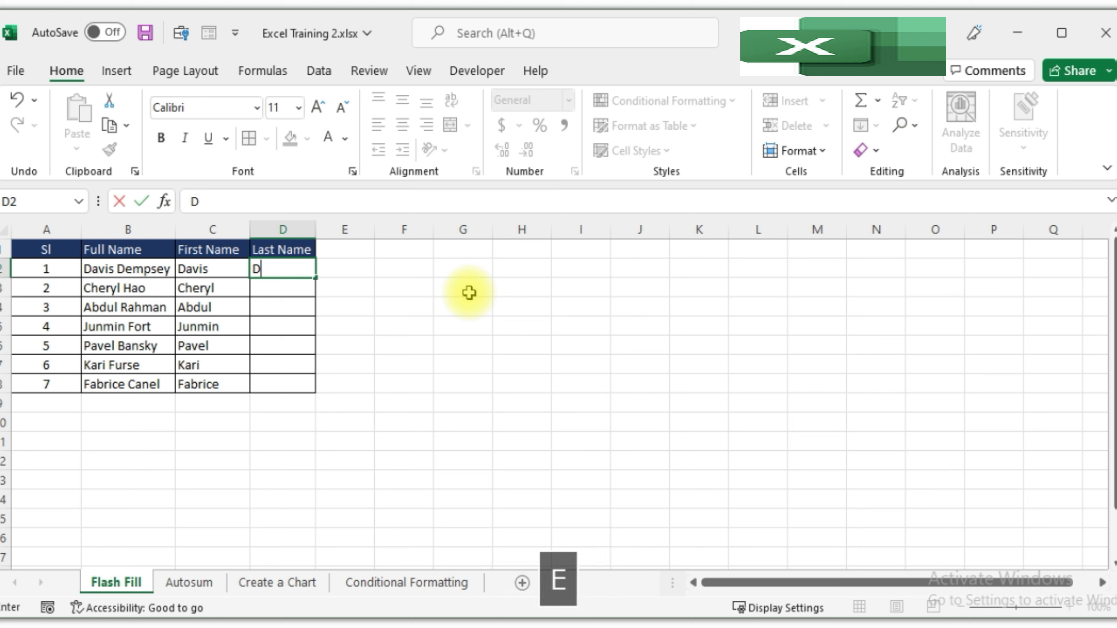
type("empsey")
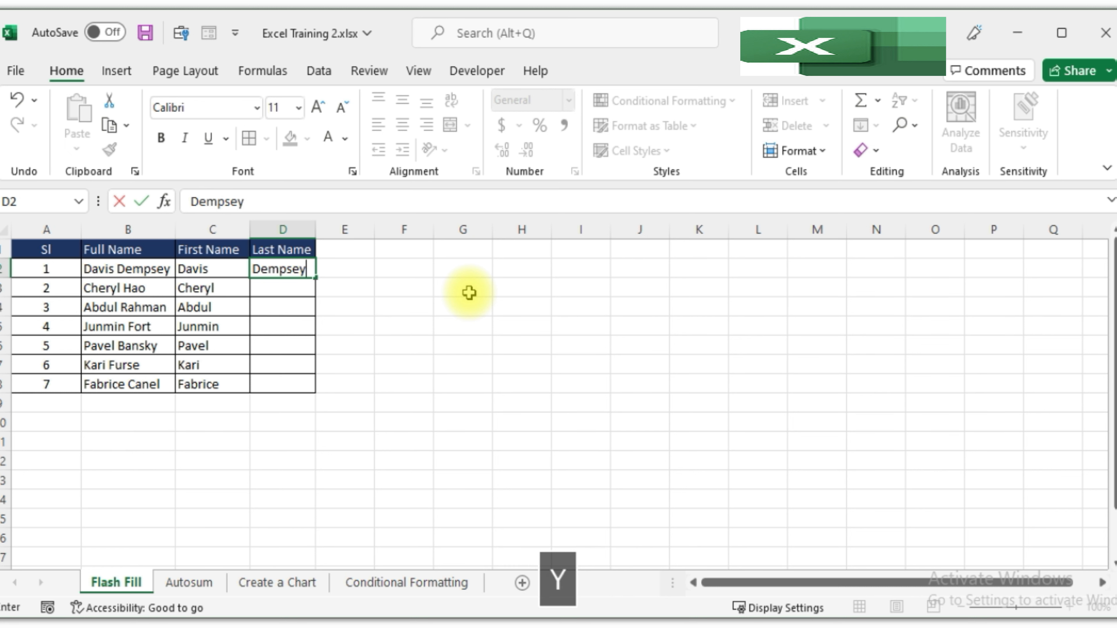
key("Return")
key("Caps_Lock")
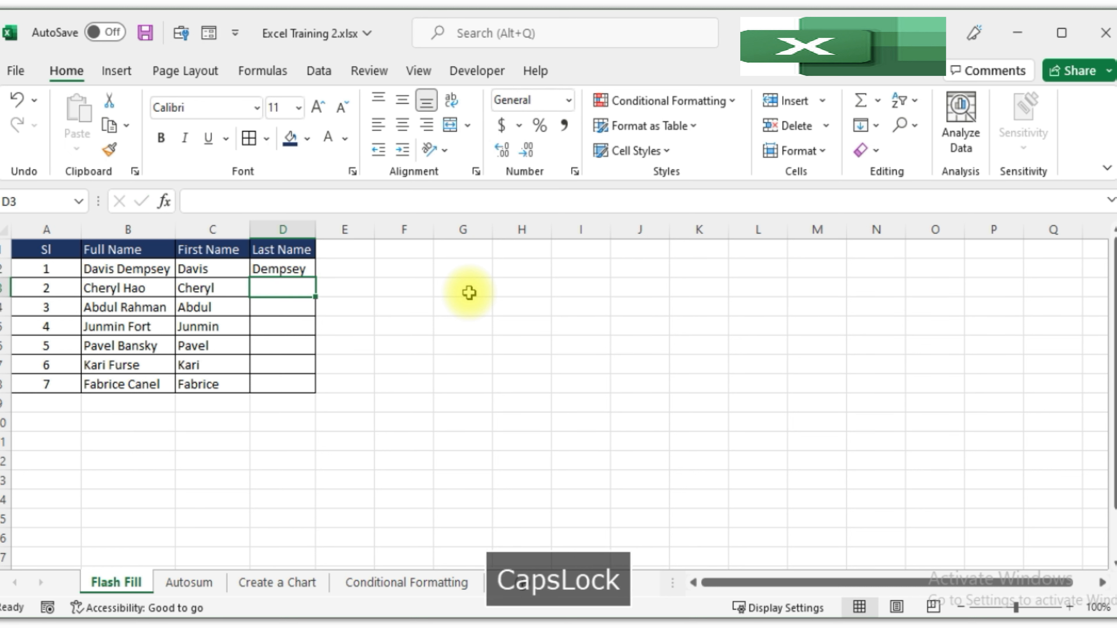
type("Hao")
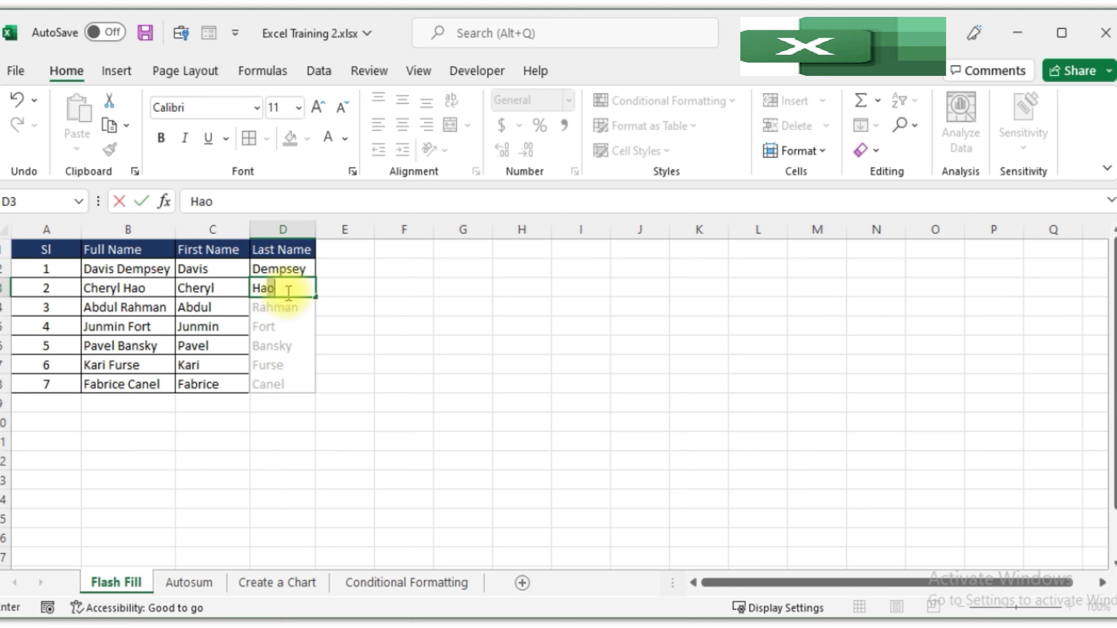
key("Return")
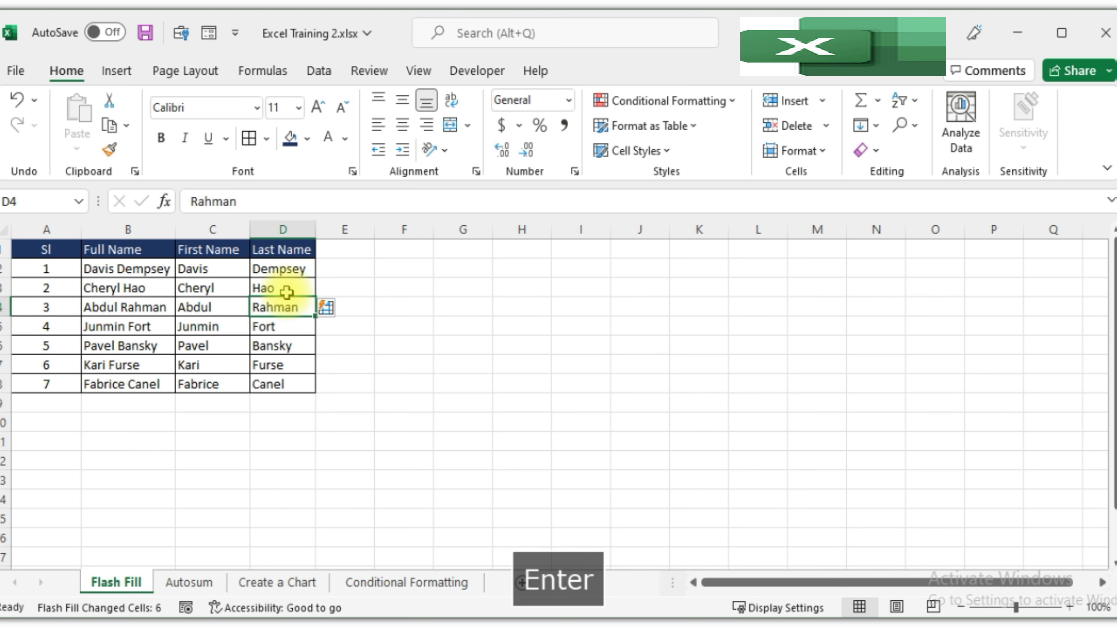
left_click(381, 276)
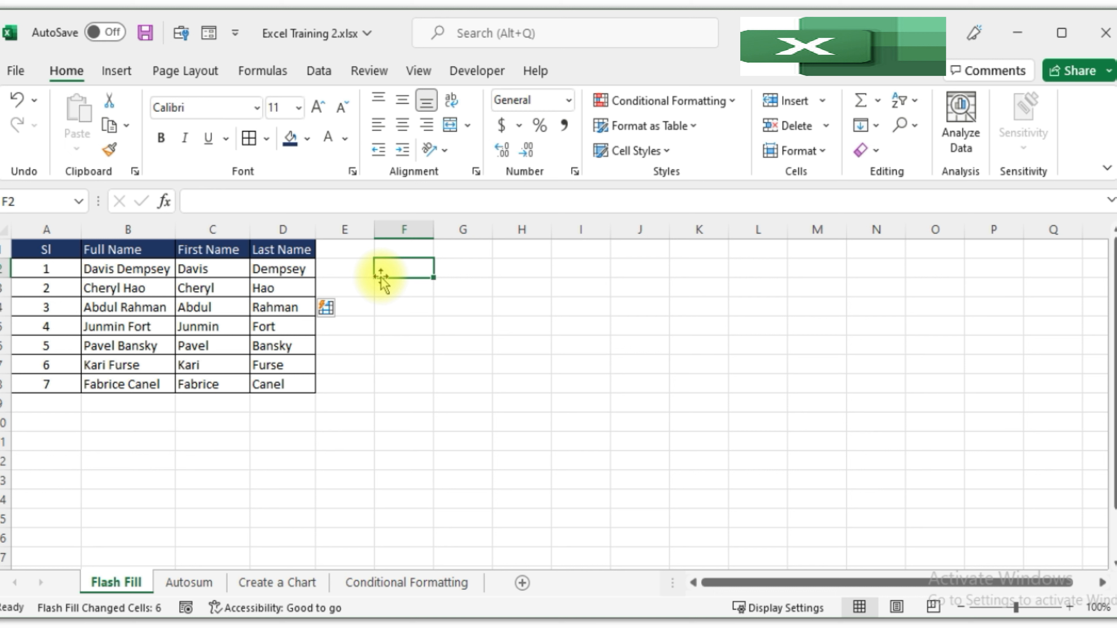
left_click(391, 364)
left_click(362, 442)
left_click(377, 345)
left_click(385, 271)
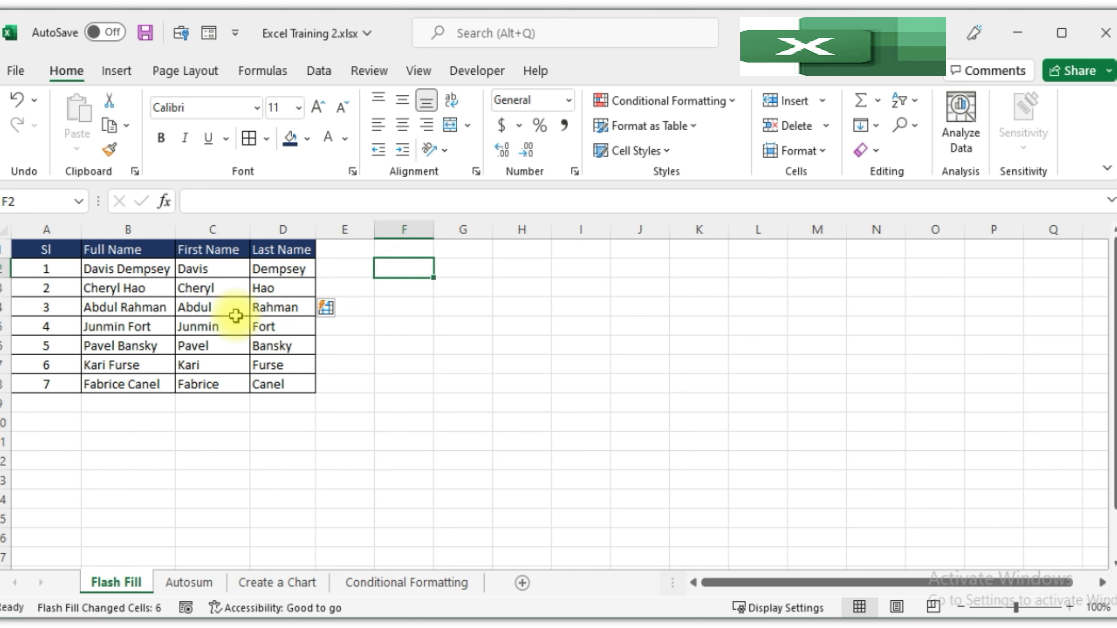
Step: Centre the Sl column cells A1:A8 horizontally and vertically on the Autosum sheet
left_click(194, 584)
left_click(462, 364)
left_click_drag(55, 254, 48, 385)
left_click(406, 105)
left_click(402, 125)
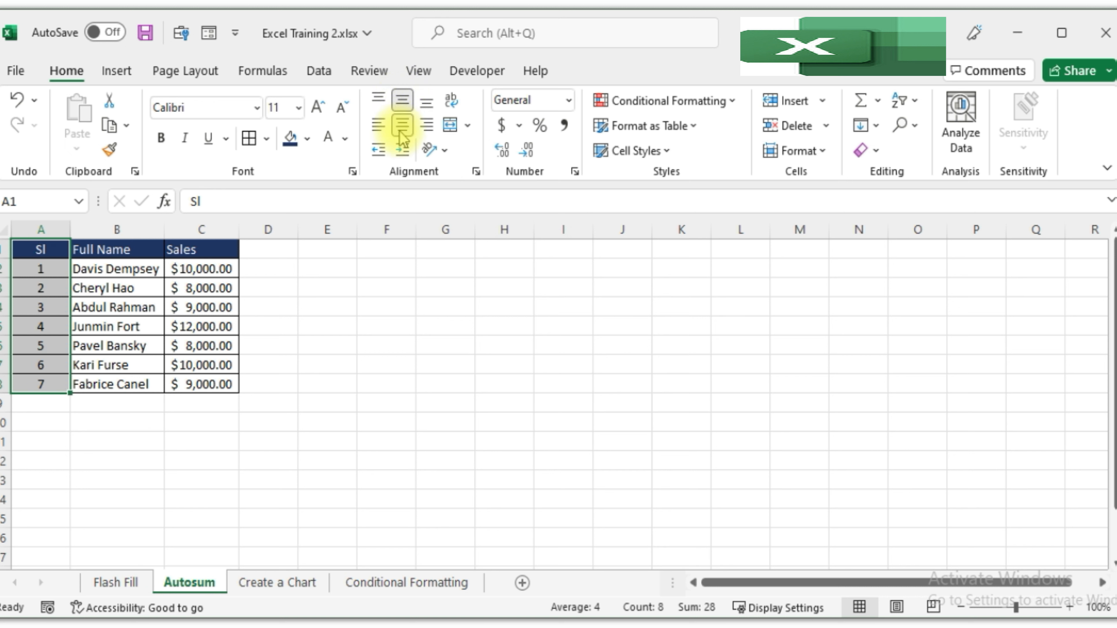
left_click(398, 345)
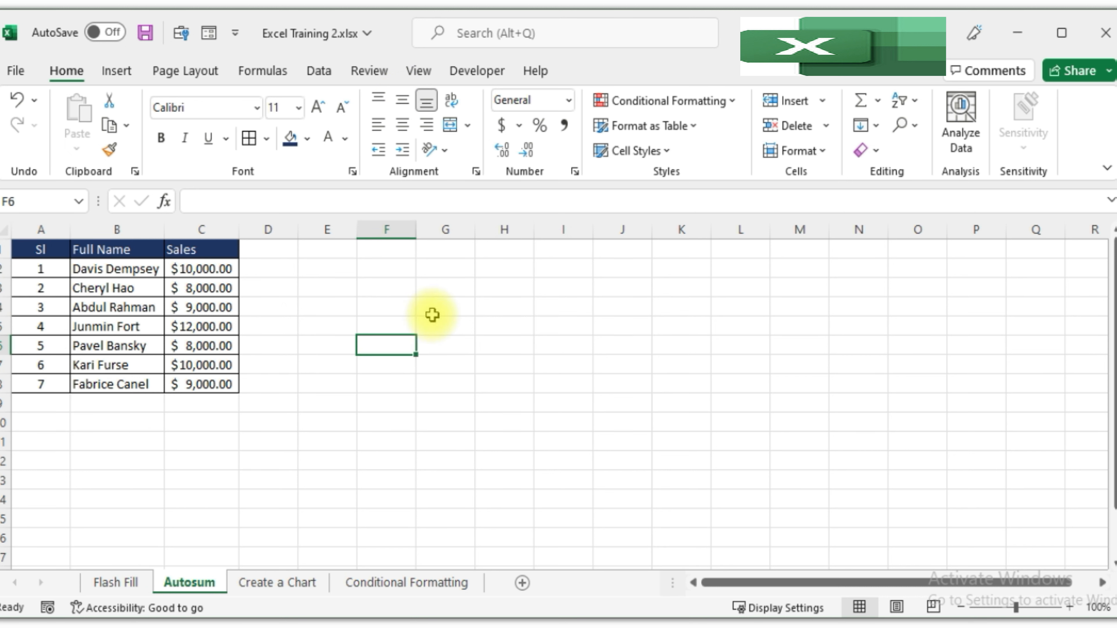
Step: Total the Sales values C2:C8 in cell C9 with AutoSum, reselecting the range before confirming
left_click(229, 401)
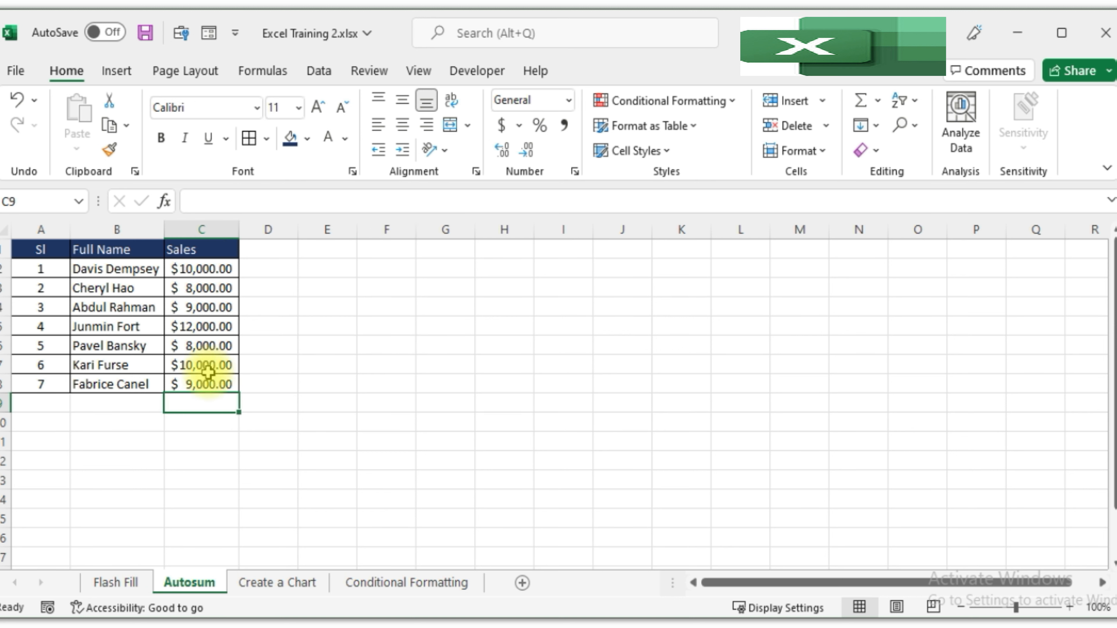
left_click(340, 381)
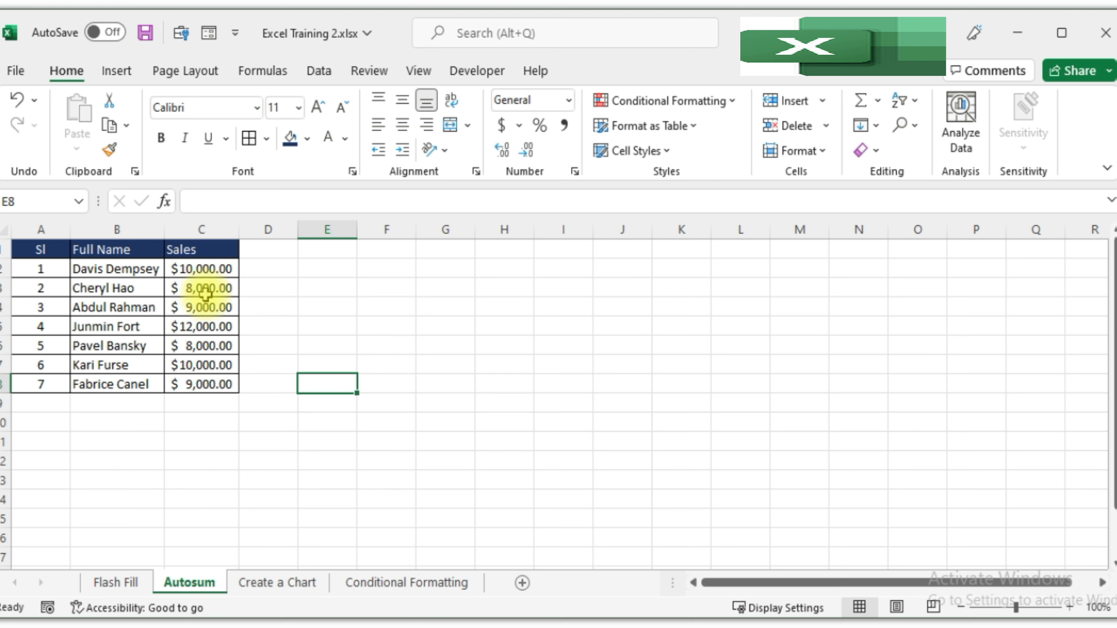
left_click(204, 404)
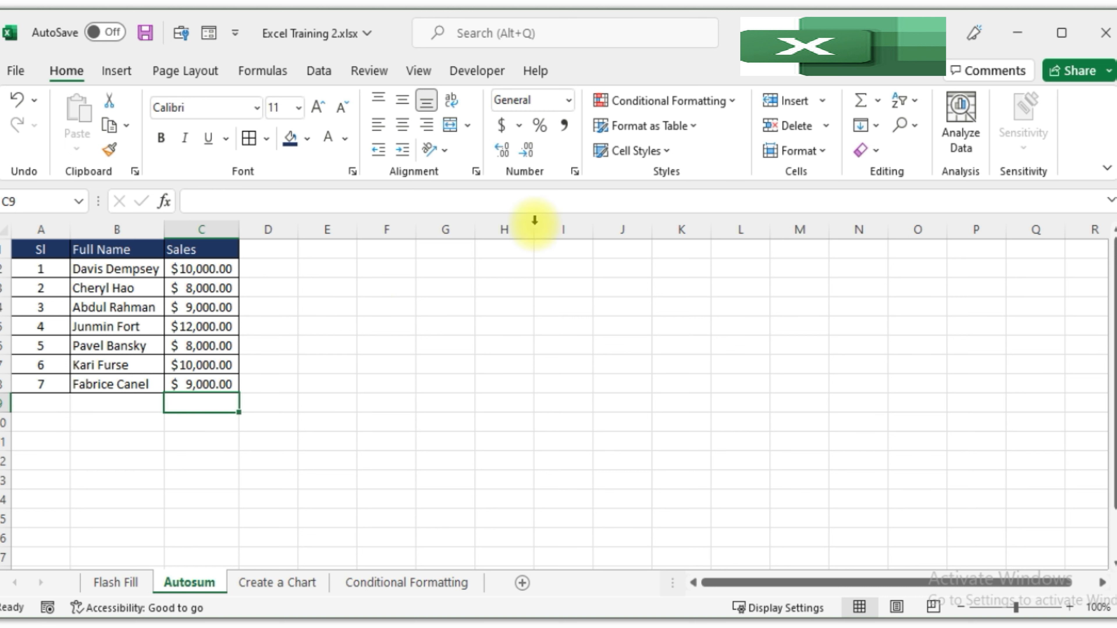
left_click(860, 103)
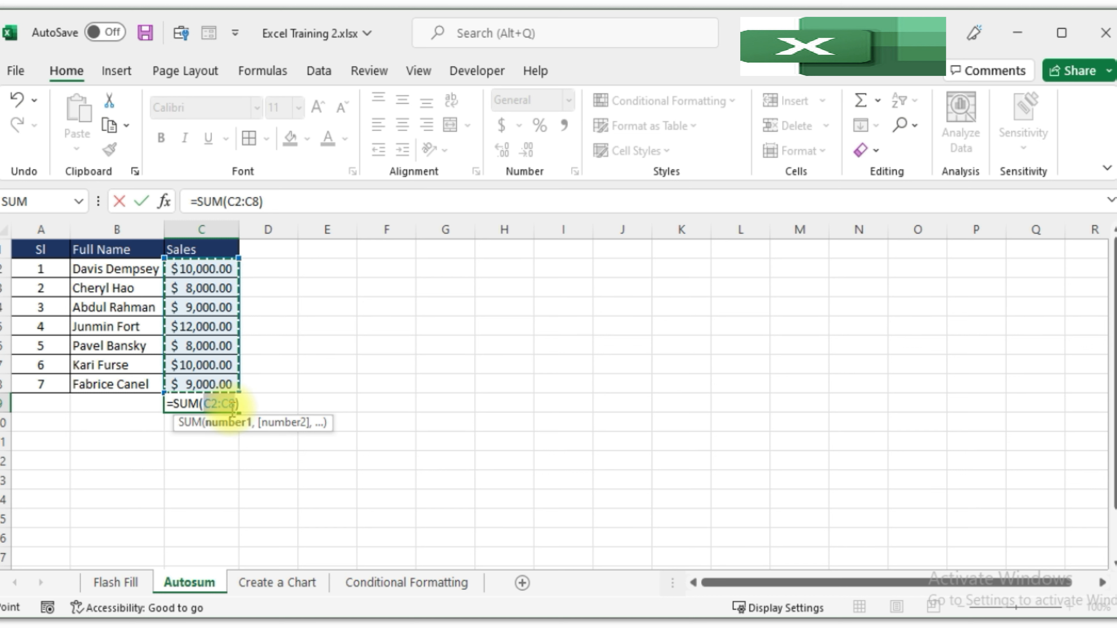
left_click(215, 382)
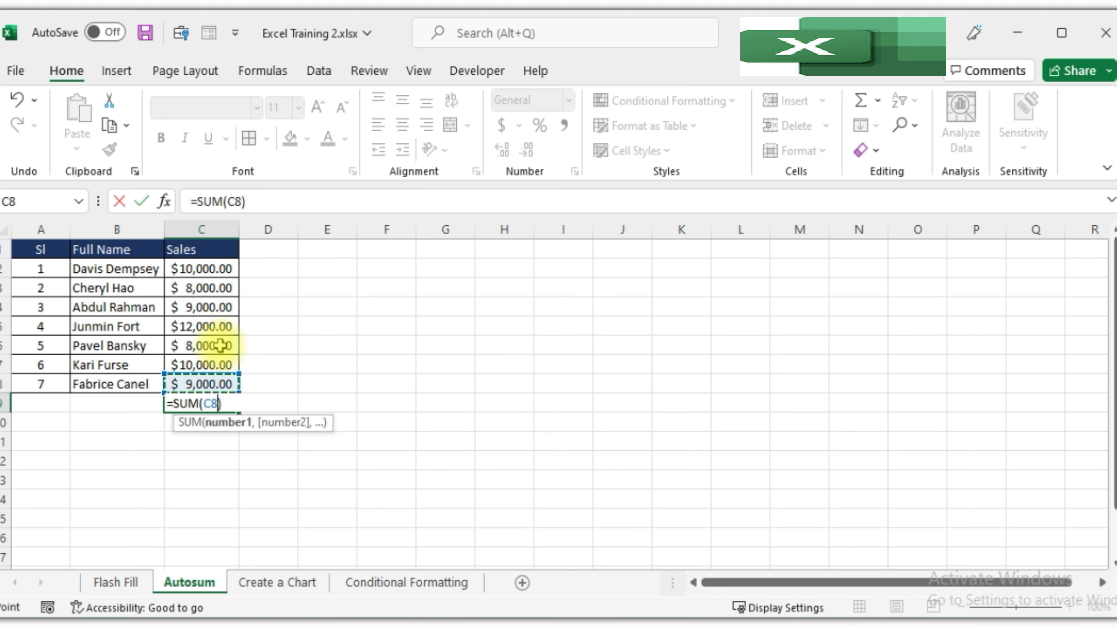
left_click(221, 267)
left_click_drag(221, 267, 219, 382)
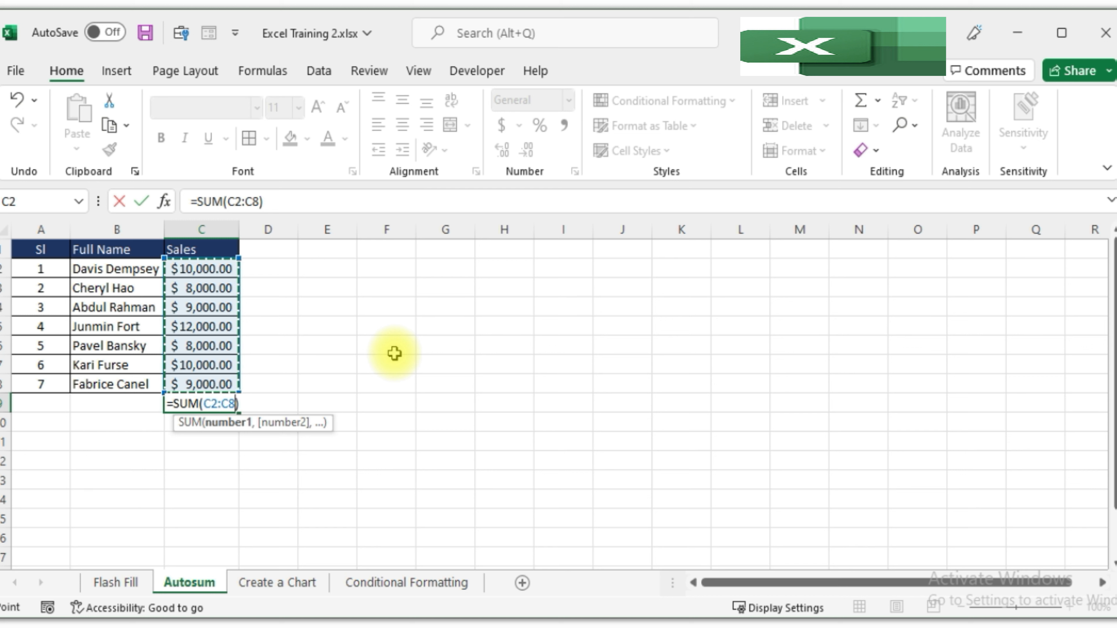
key("Return")
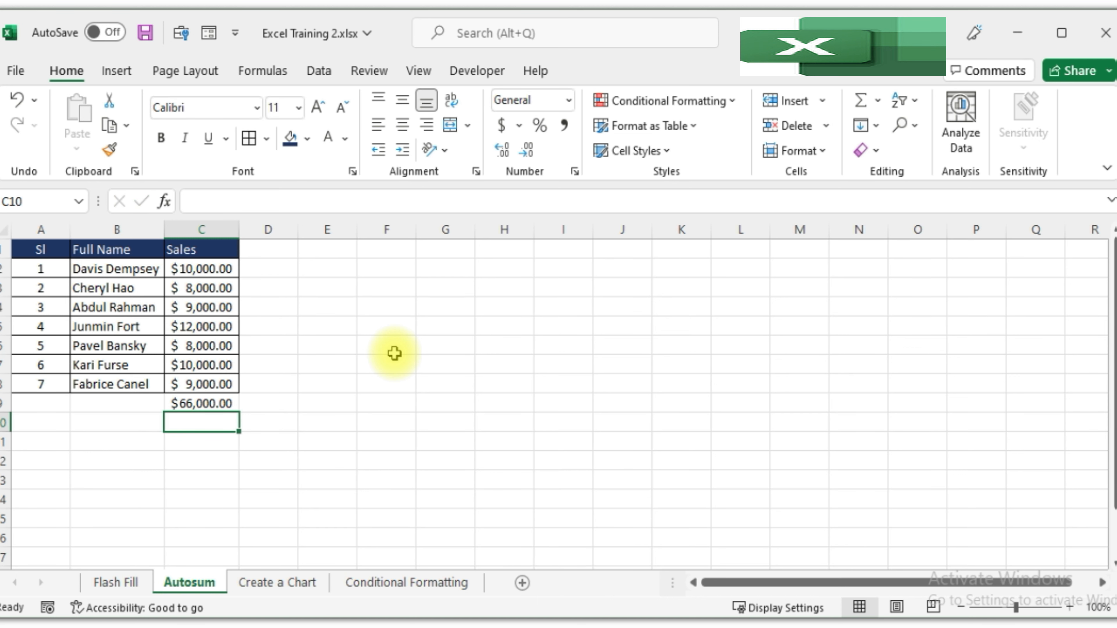
Step: Delete the Sales total from cell C9
left_click(202, 398)
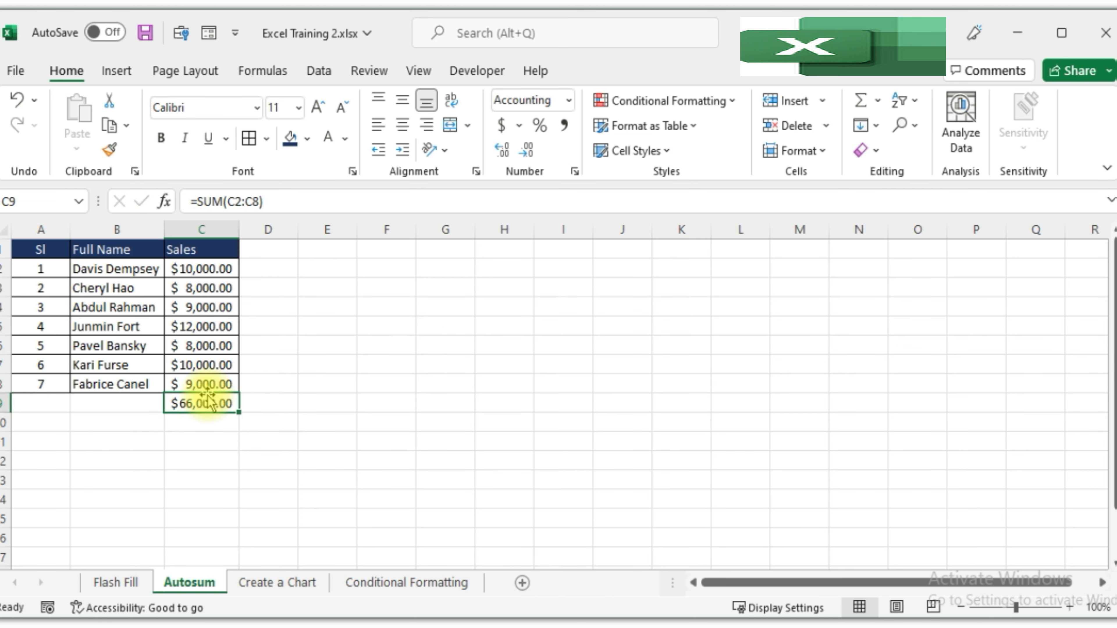
key("Delete")
left_click(291, 343)
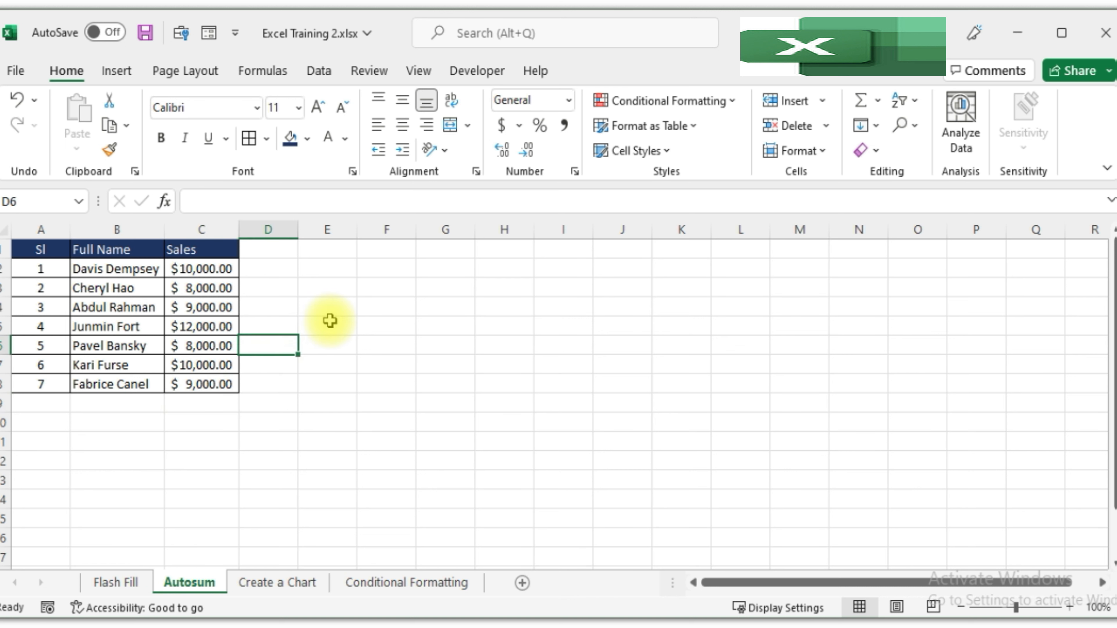
Step: Clear the sales value in C4 and insert an AutoSum total in C9 with the proposed range C5:C8
left_click(215, 307)
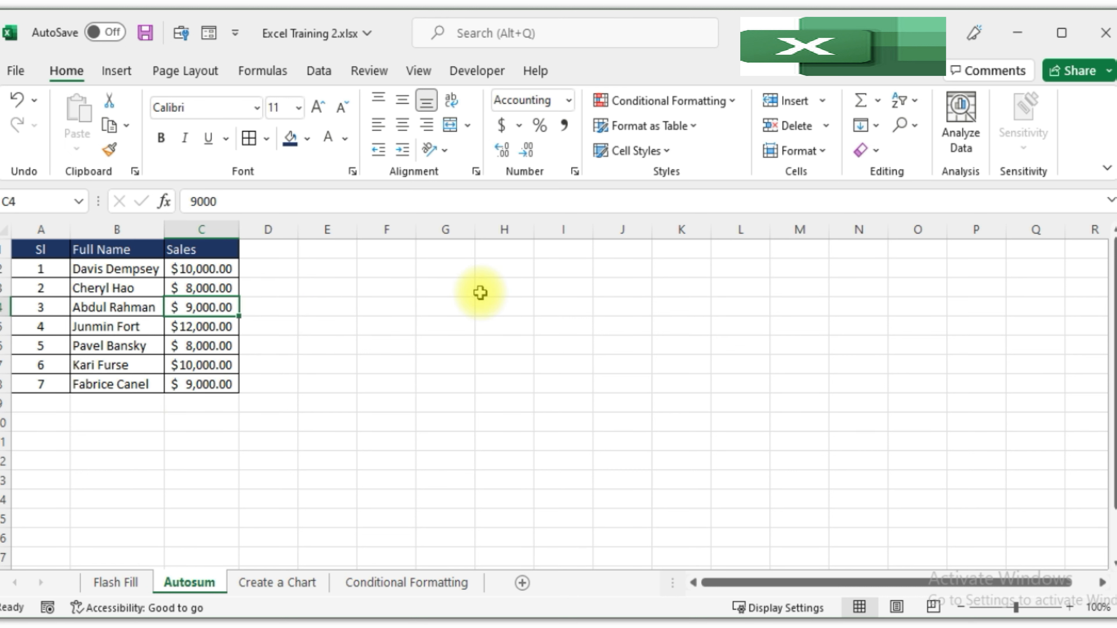
key("Delete")
left_click(181, 402)
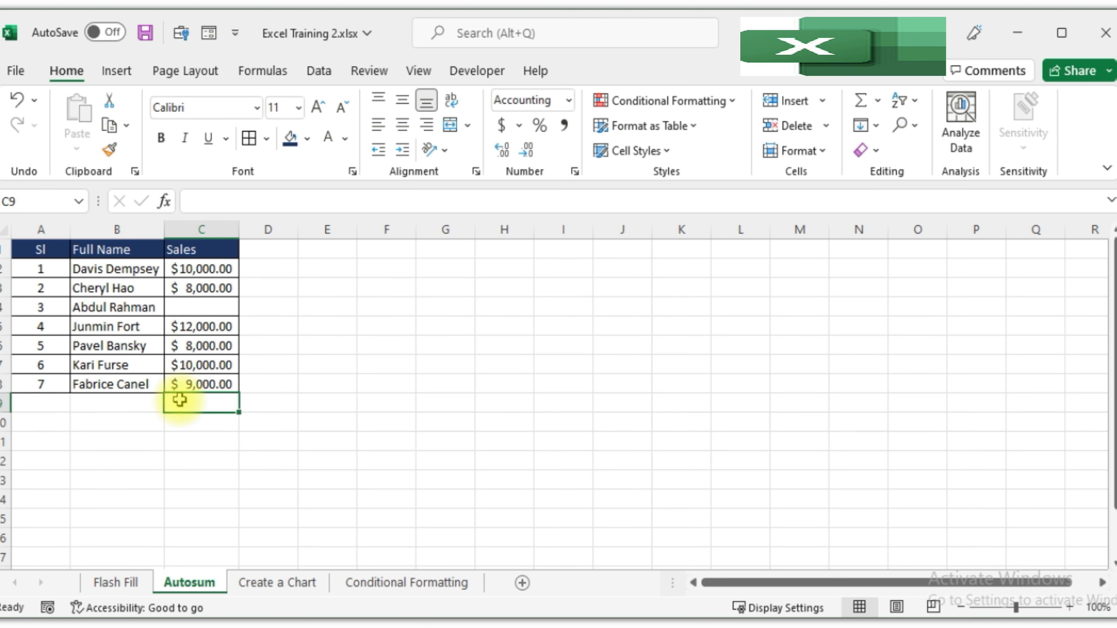
left_click(862, 105)
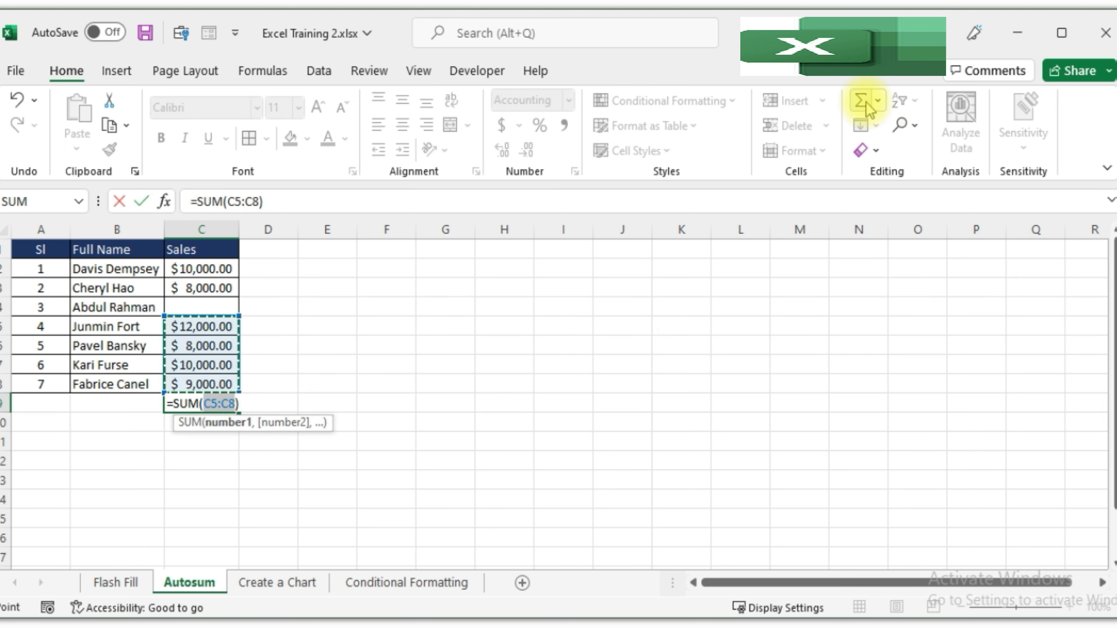
key("Return")
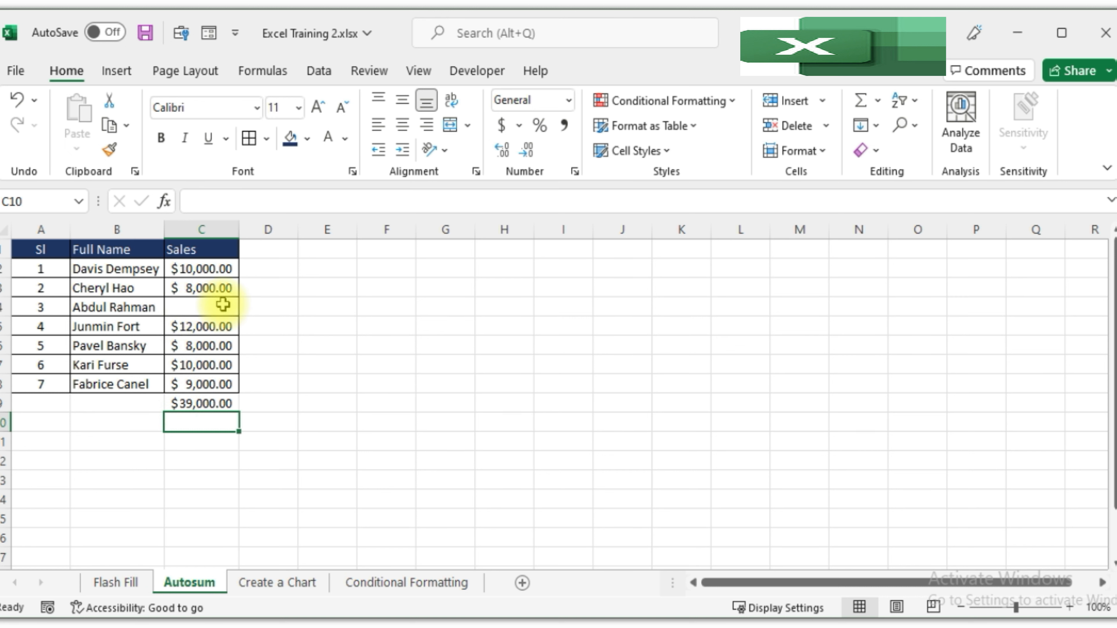
Step: Replace the range in the C9 SUM formula with C2:C8
double_click(220, 404)
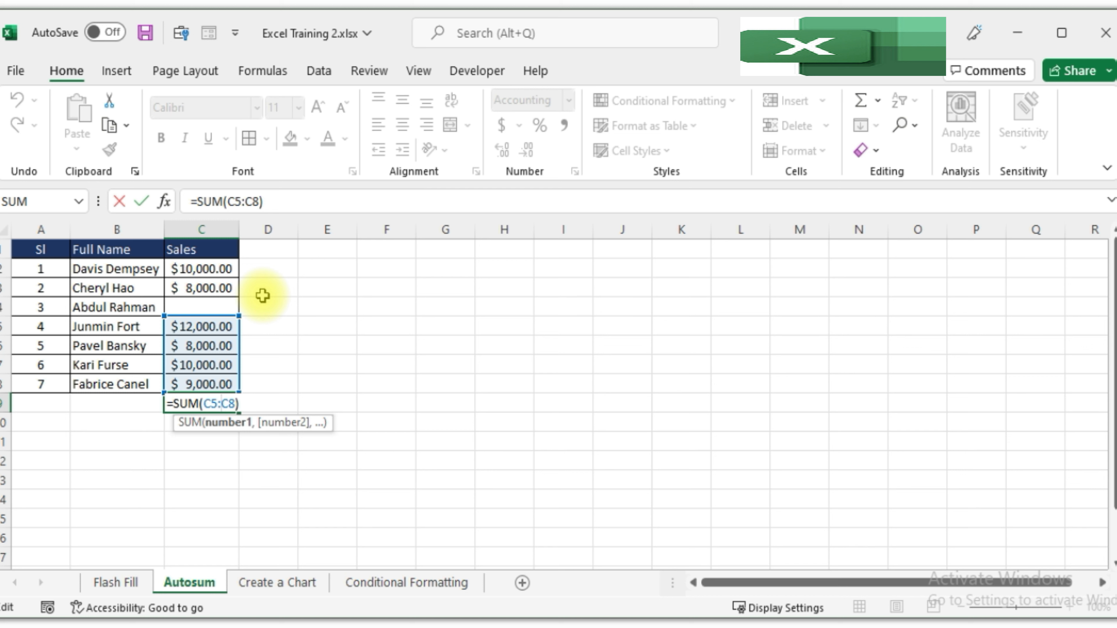
key("Escape")
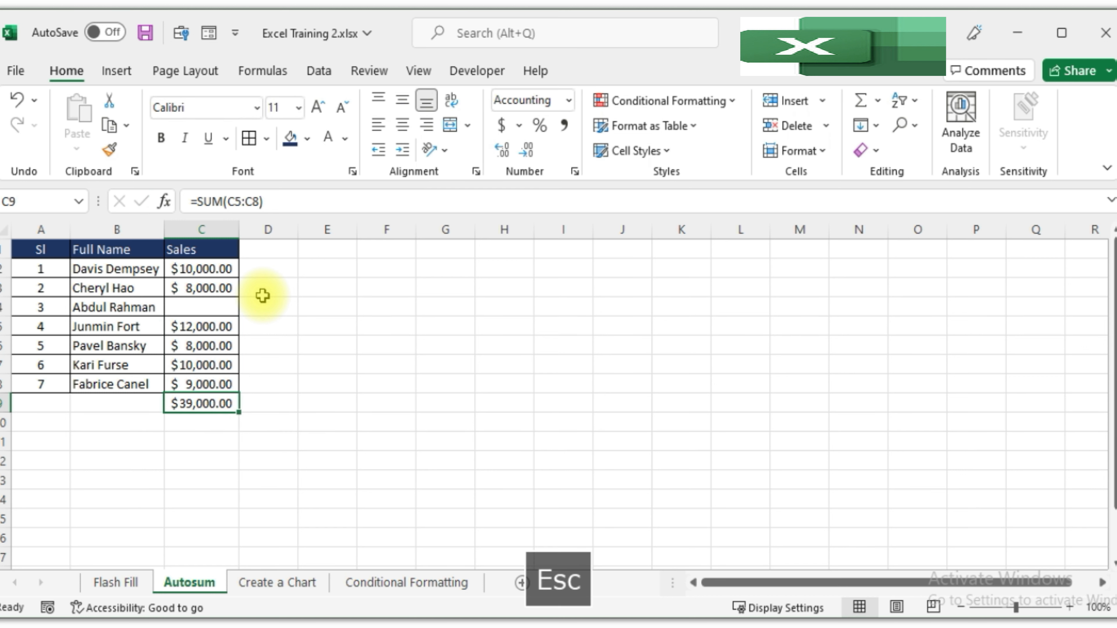
double_click(205, 401)
left_click_drag(205, 403, 232, 404)
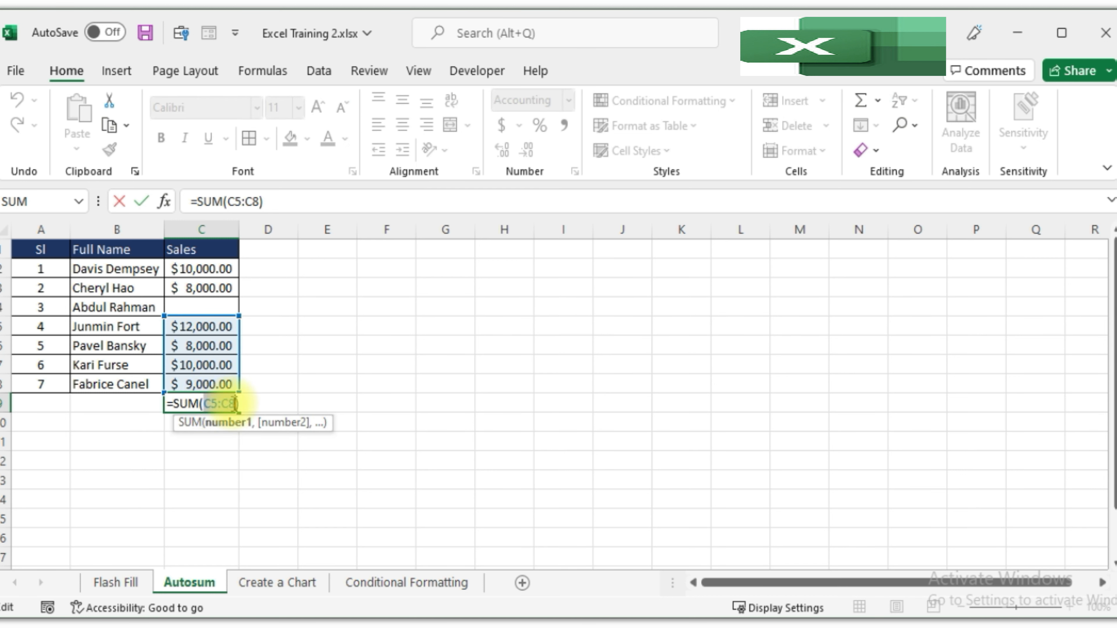
key("BackSpace")
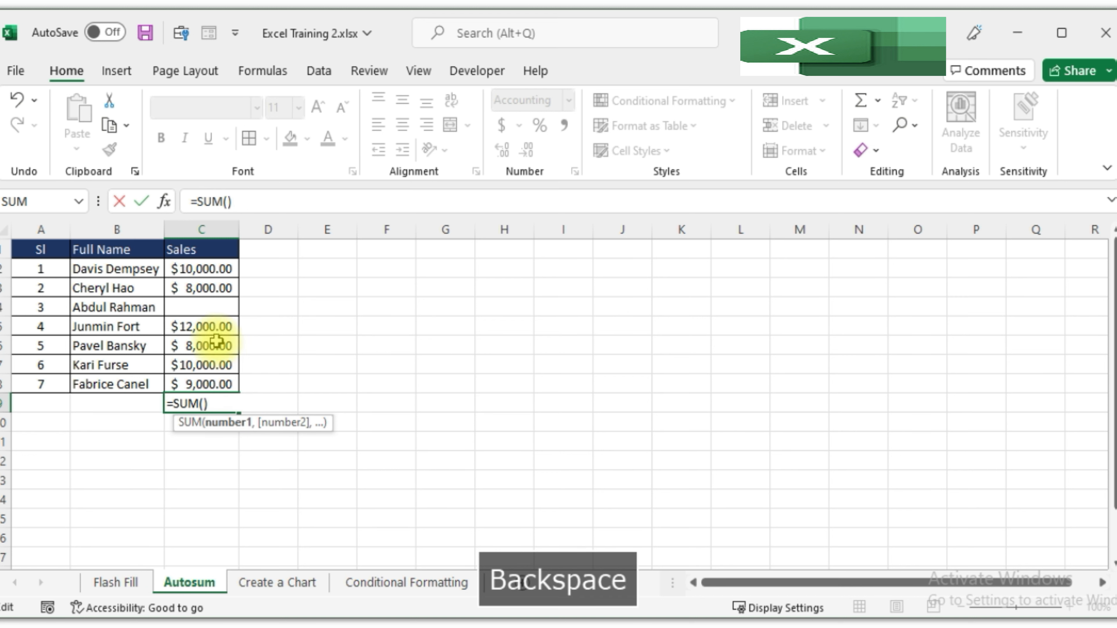
left_click(200, 267)
left_click_drag(200, 266, 209, 376)
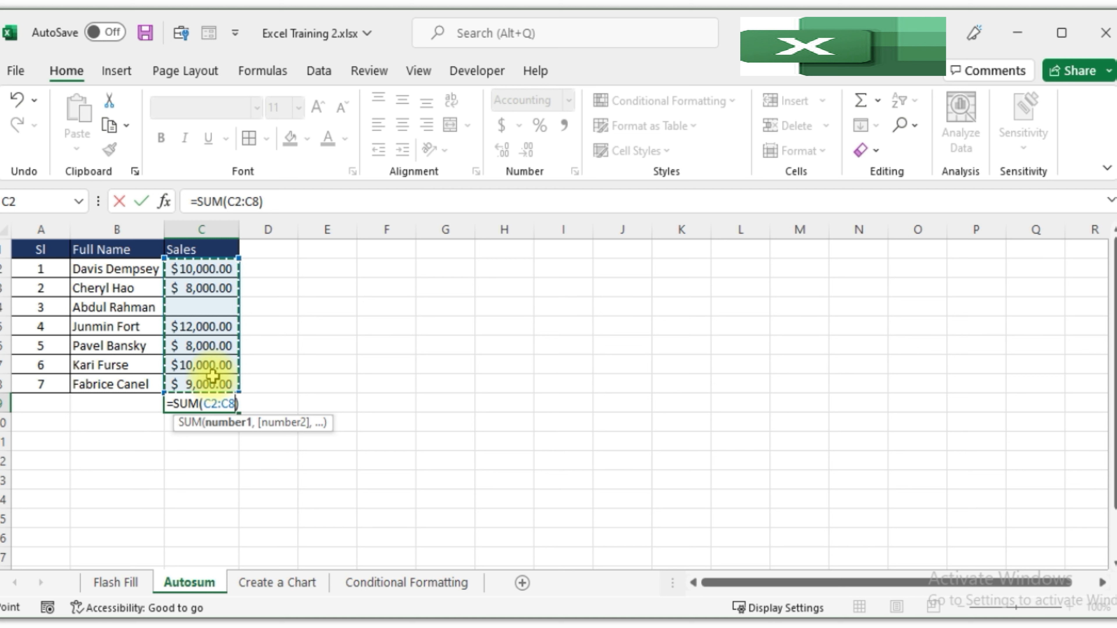
key("Return")
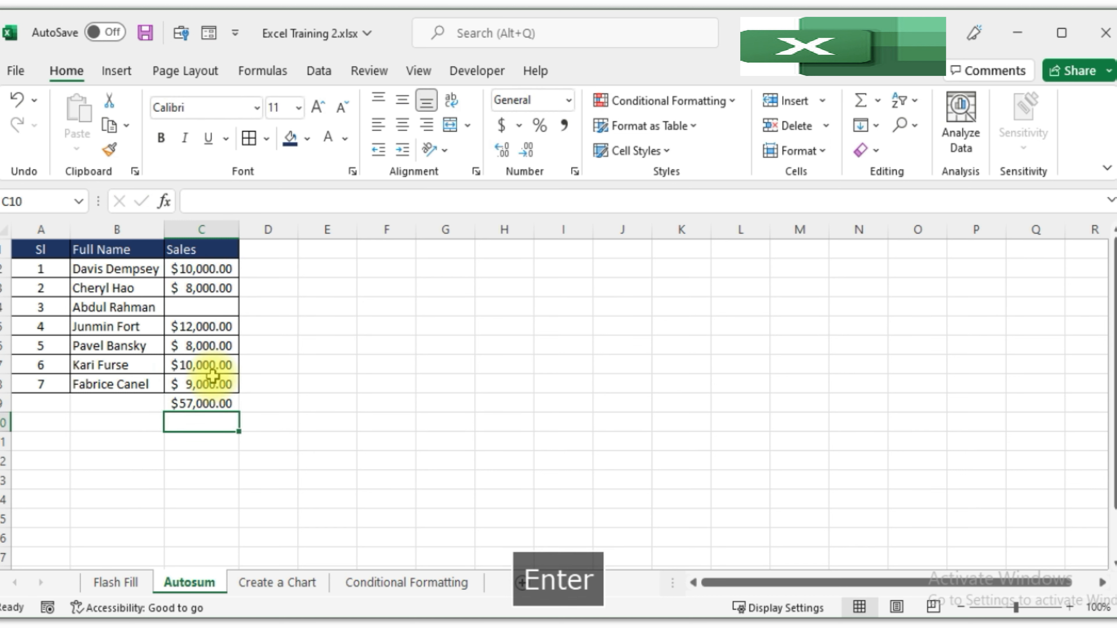
Step: Enter 3000 as the missing sales value in cell C4
left_click(316, 358)
left_click(223, 306)
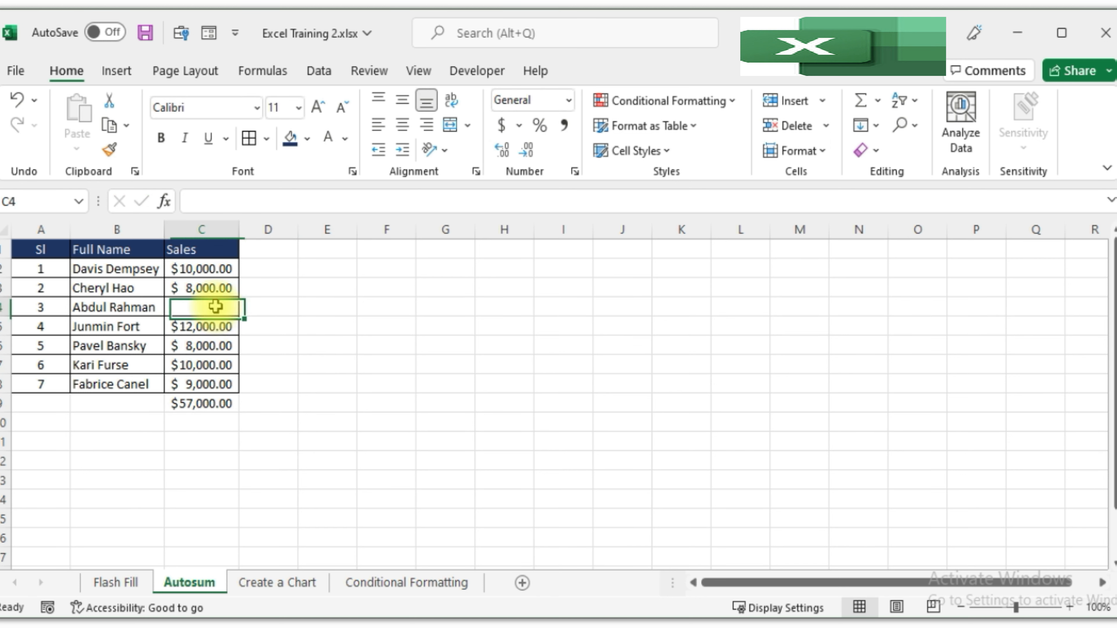
type("3000")
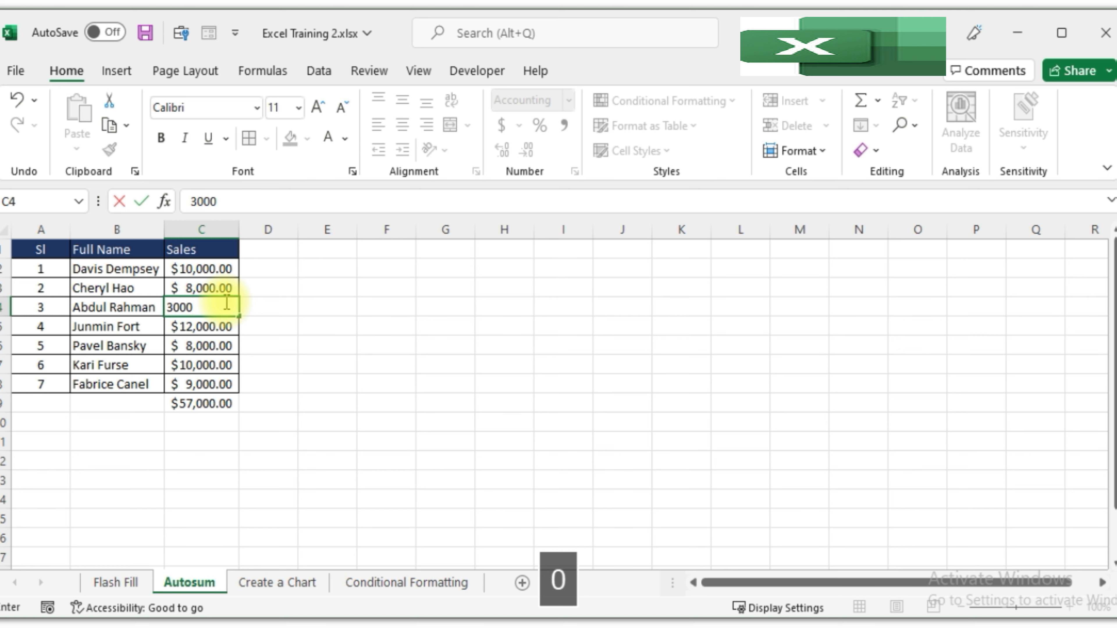
key("Return")
left_click(327, 421)
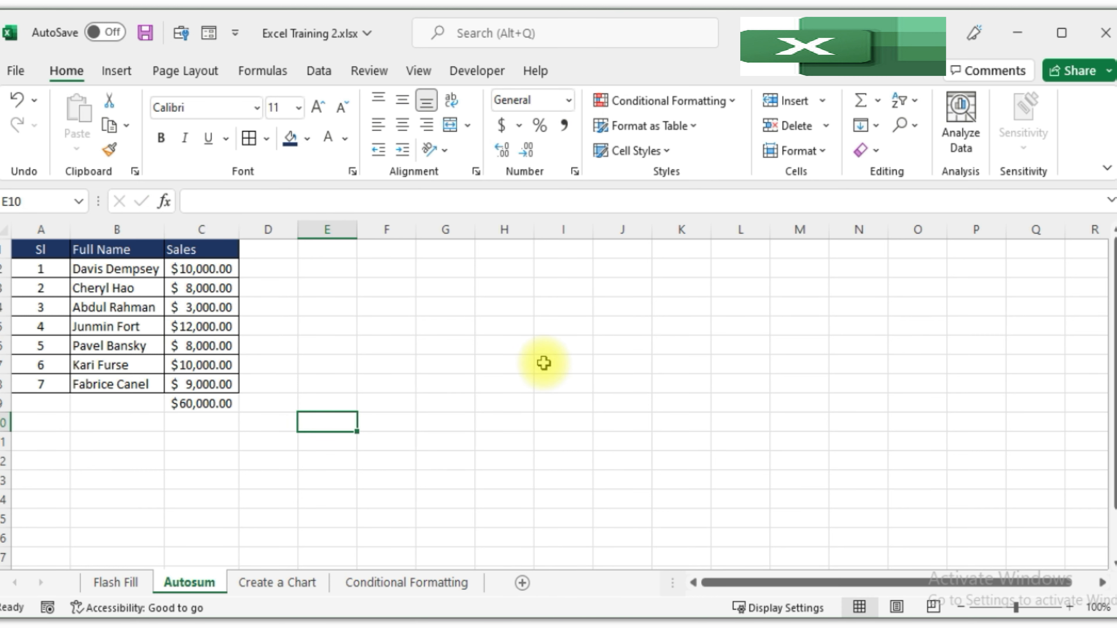
left_click(576, 350)
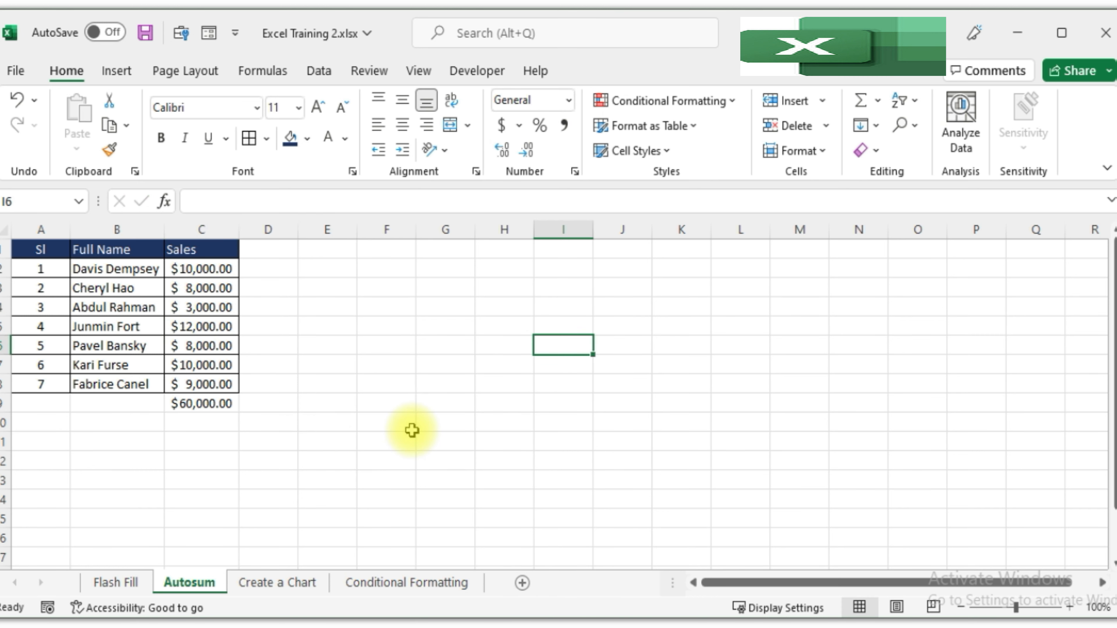
left_click(382, 331)
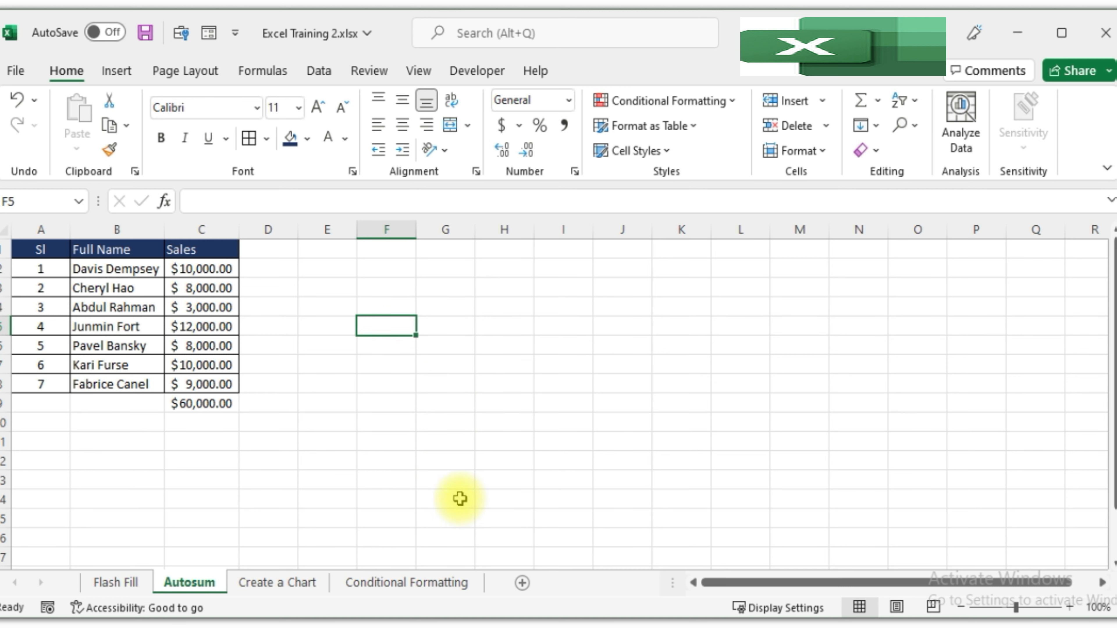
Step: Switch to the Create a Chart sheet
left_click(298, 588)
left_click(442, 424)
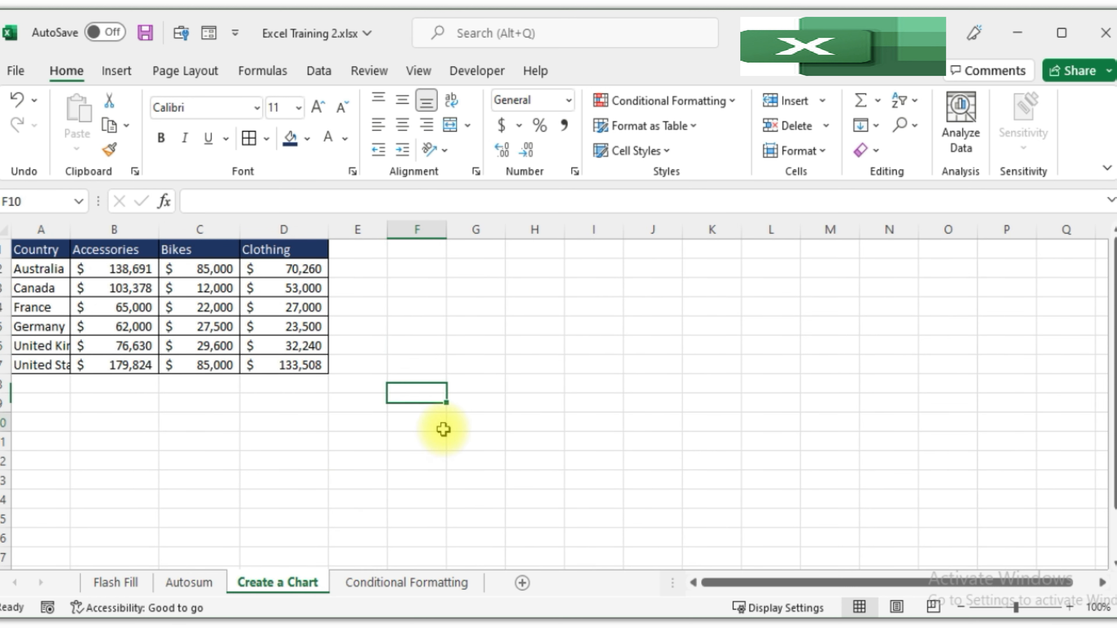
left_click(581, 309)
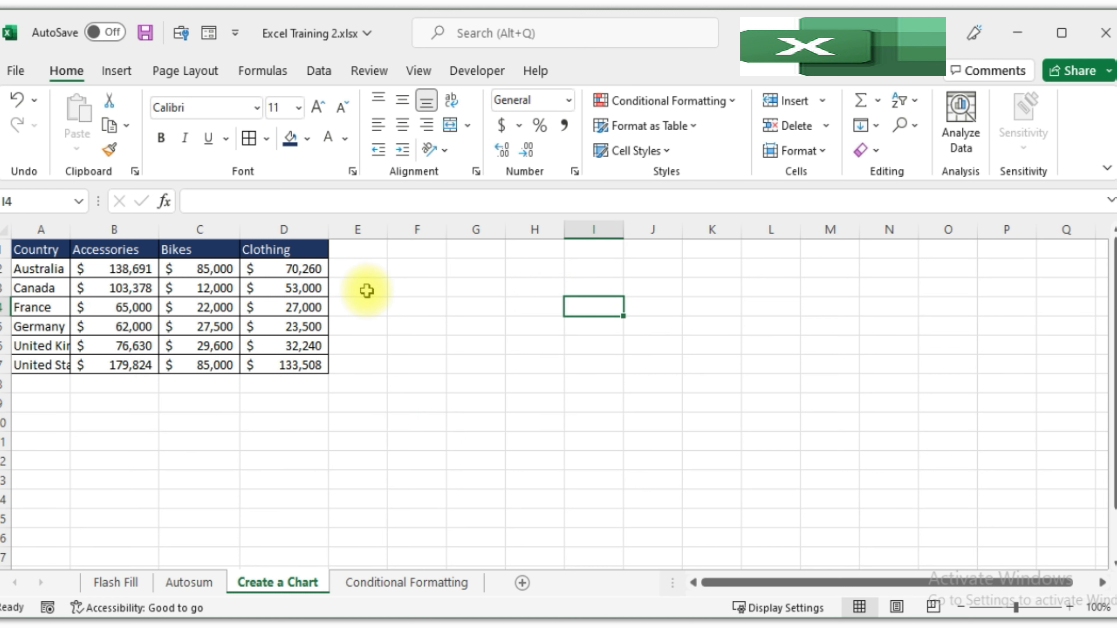
left_click(396, 385)
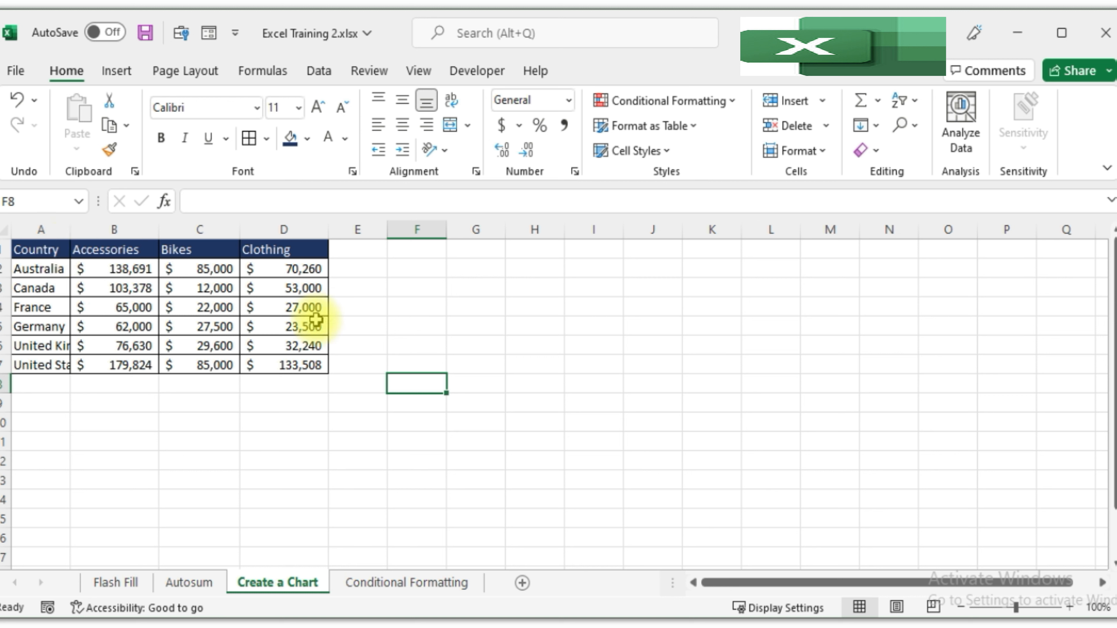
left_click(453, 291)
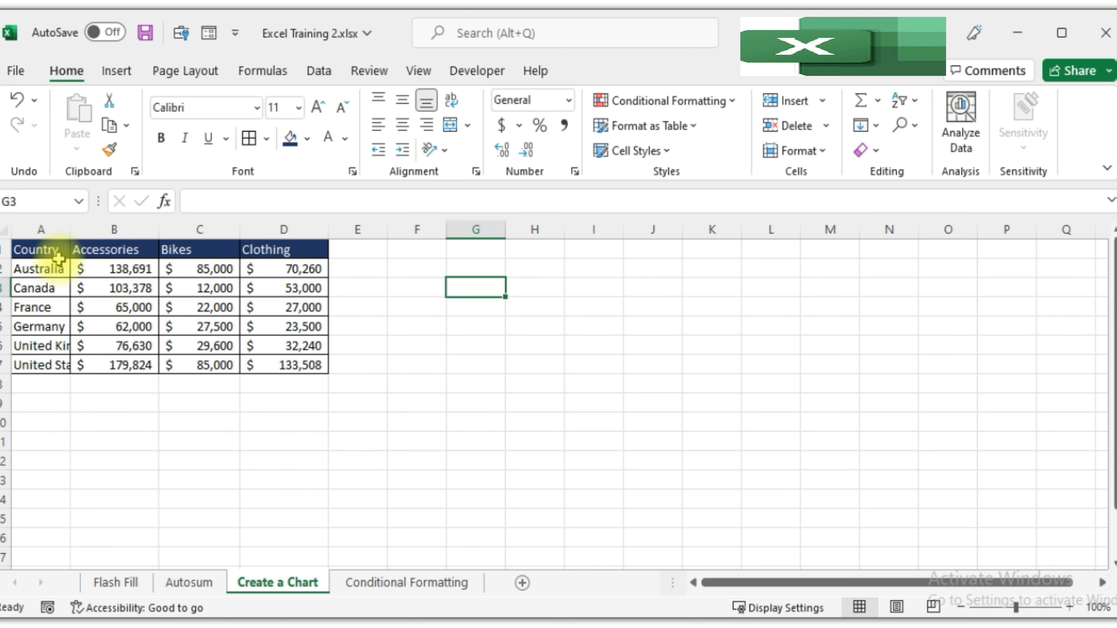
Step: Insert a stacked column chart of the country data in A1:D7 using Quick Analysis, and deselect the chart
left_click_drag(58, 249, 298, 373)
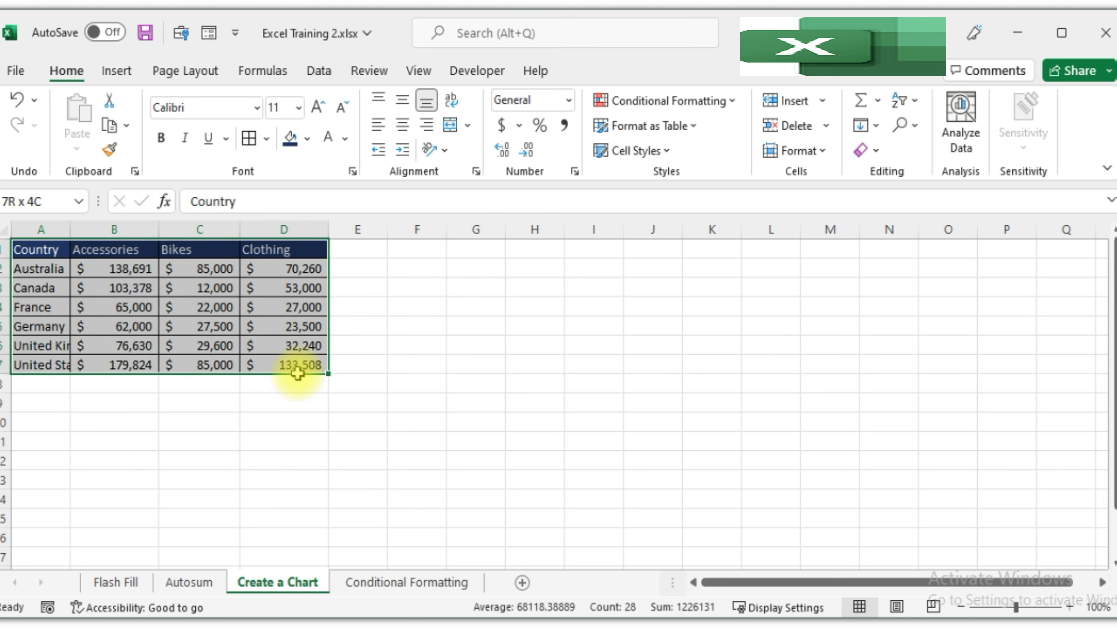
left_click(44, 248)
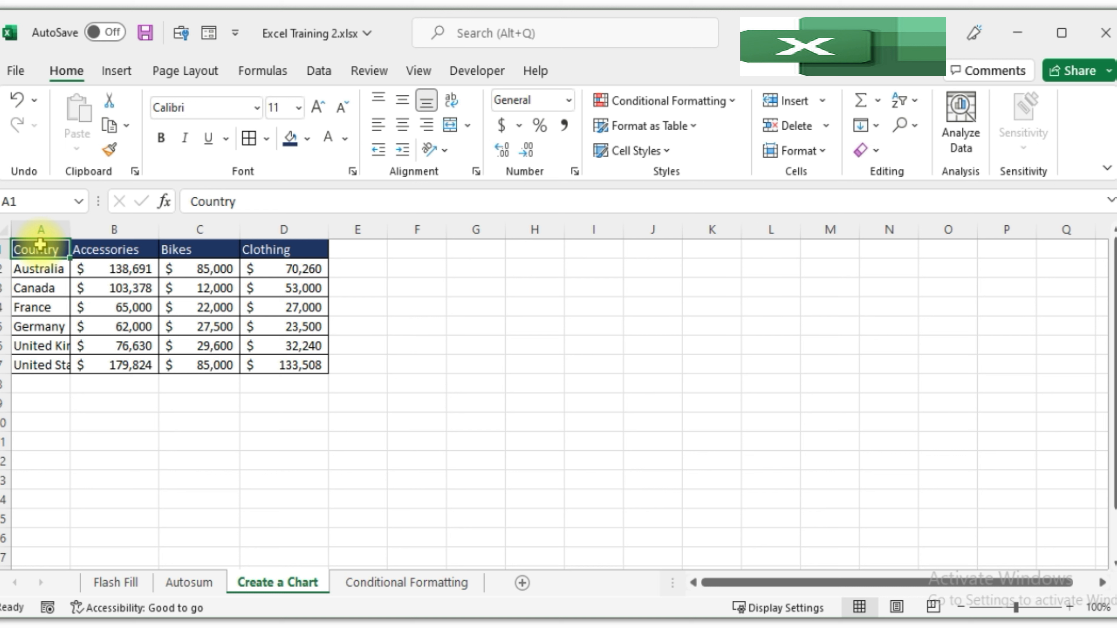
left_click_drag(47, 251, 305, 375)
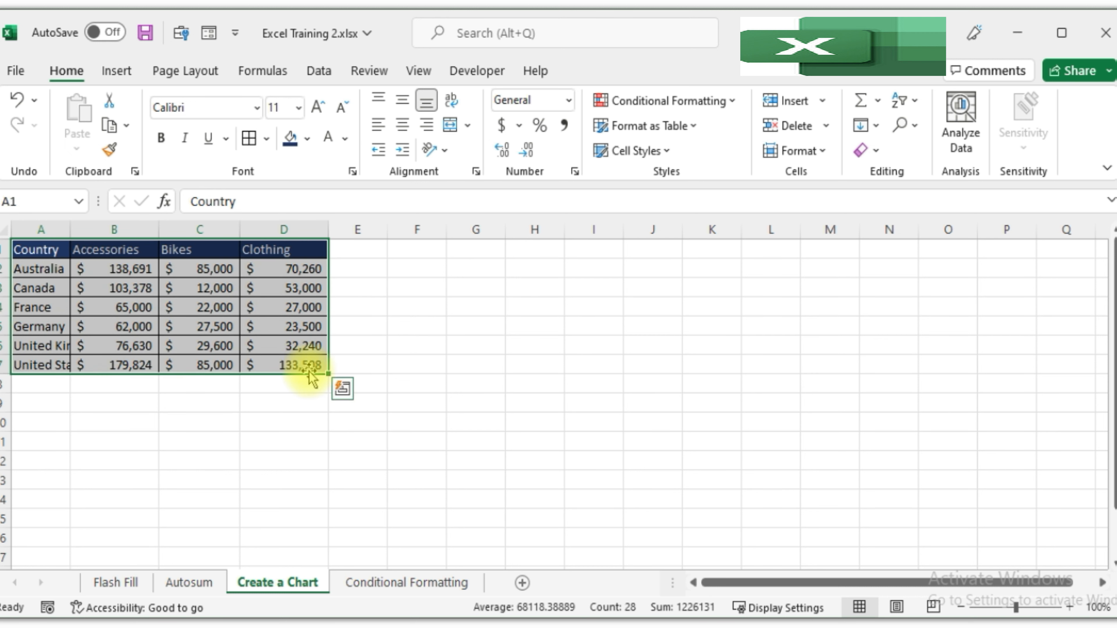
left_click(344, 396)
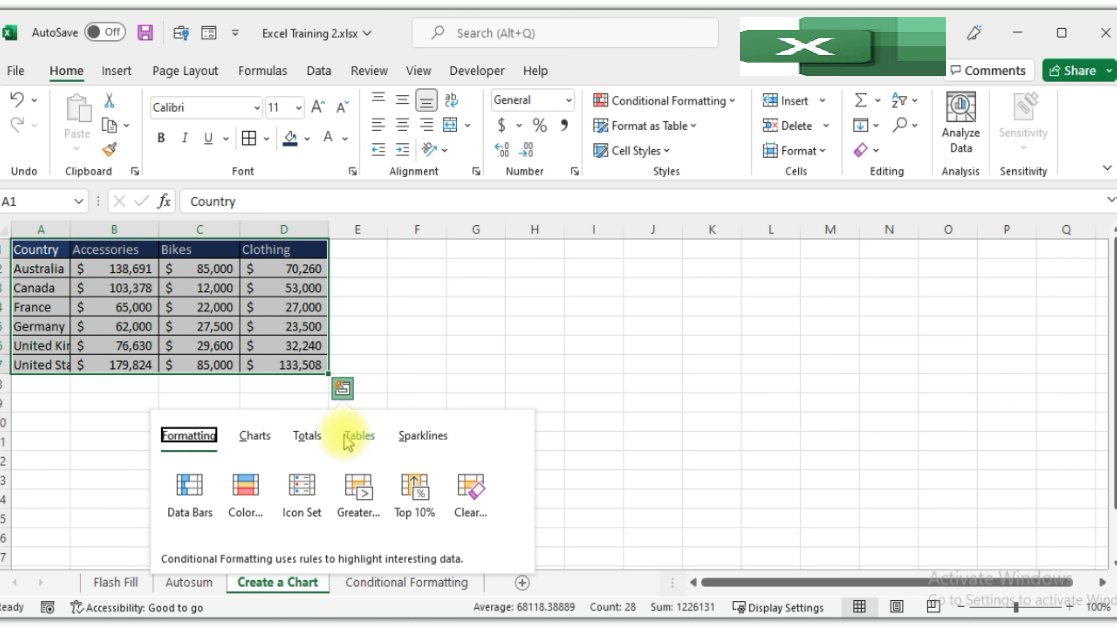
left_click(257, 438)
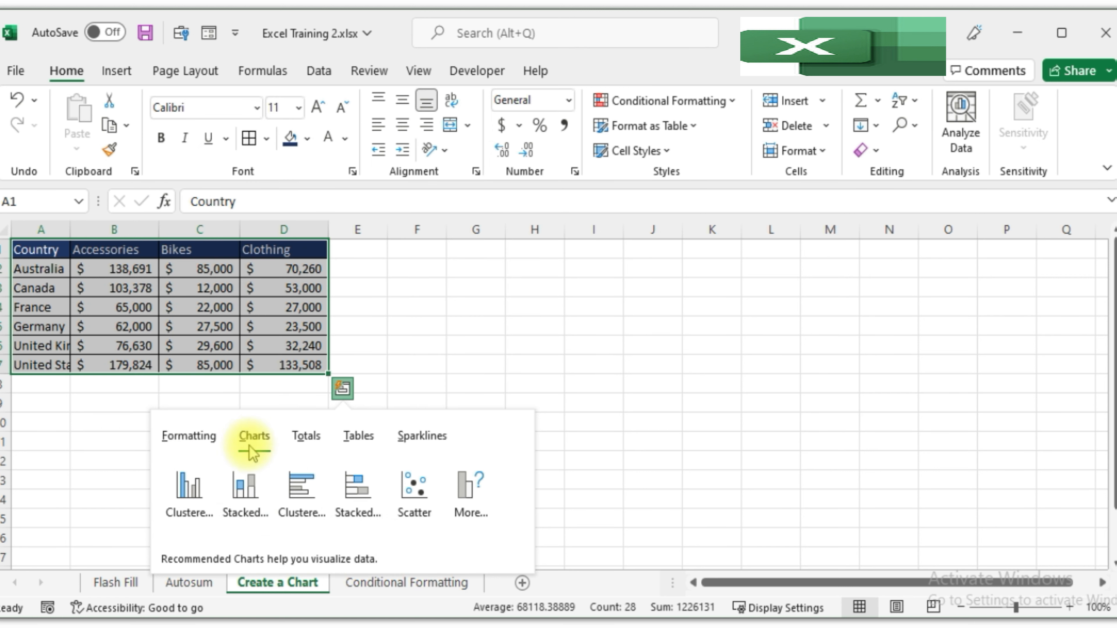
left_click(258, 494)
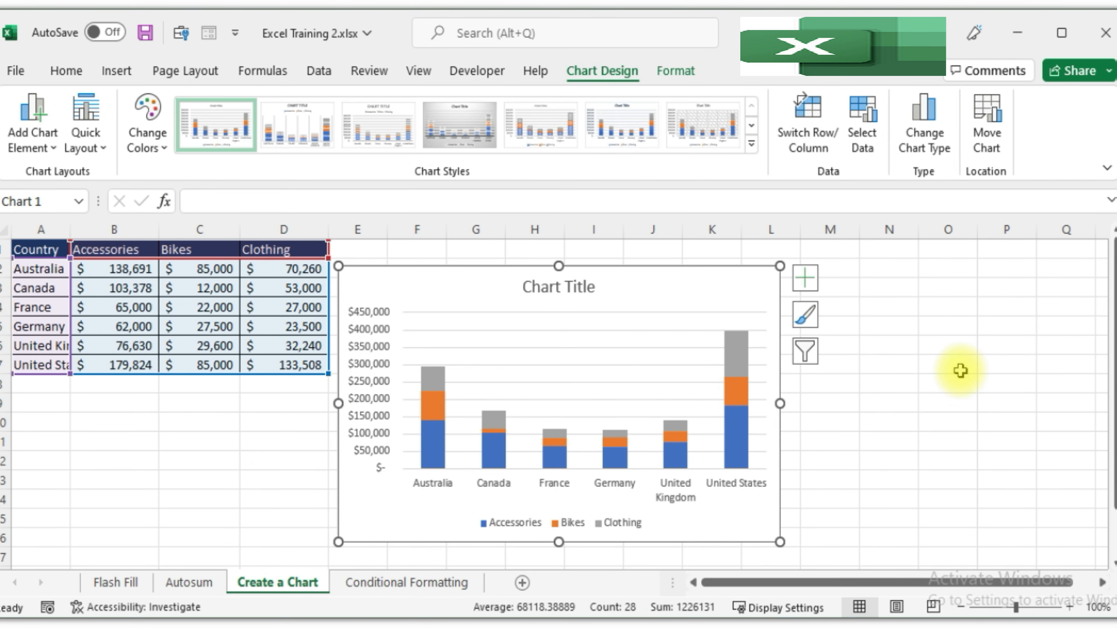
left_click(962, 371)
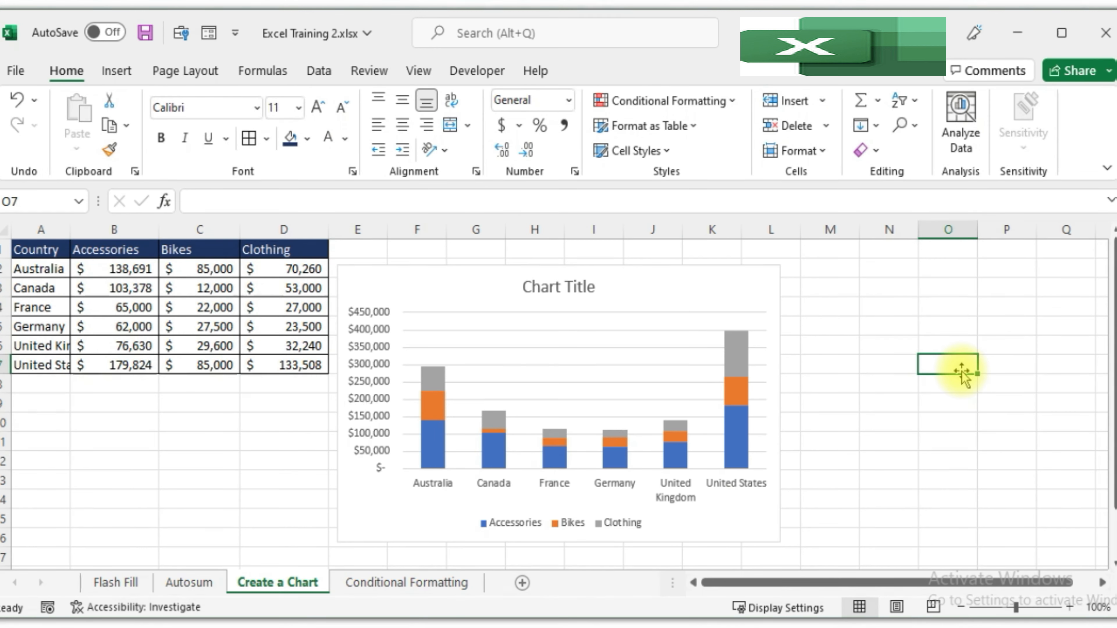
Step: Move the stacked column chart slightly up and to the right so its top edge sits in row 1, and deselect it
left_click(724, 286)
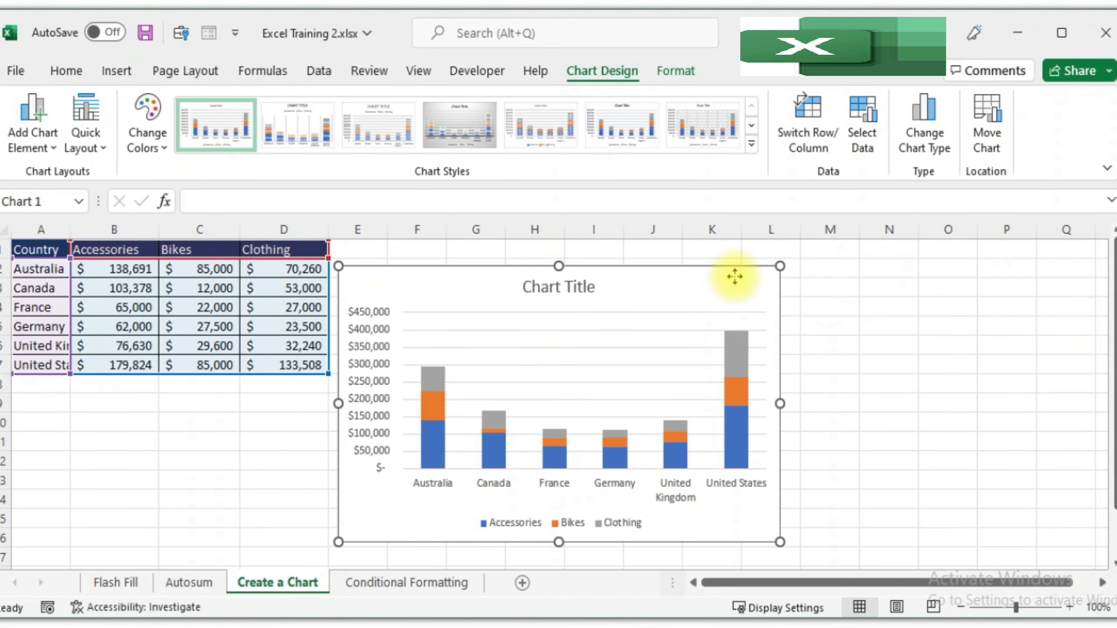
left_click_drag(733, 283, 745, 264)
left_click(928, 325)
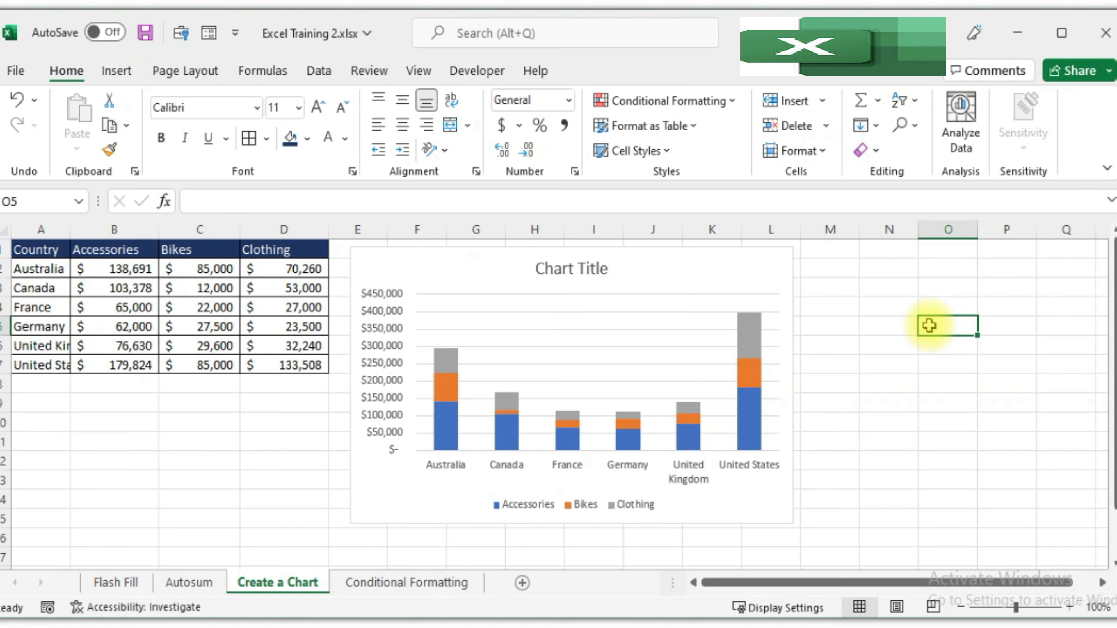
left_click(305, 512)
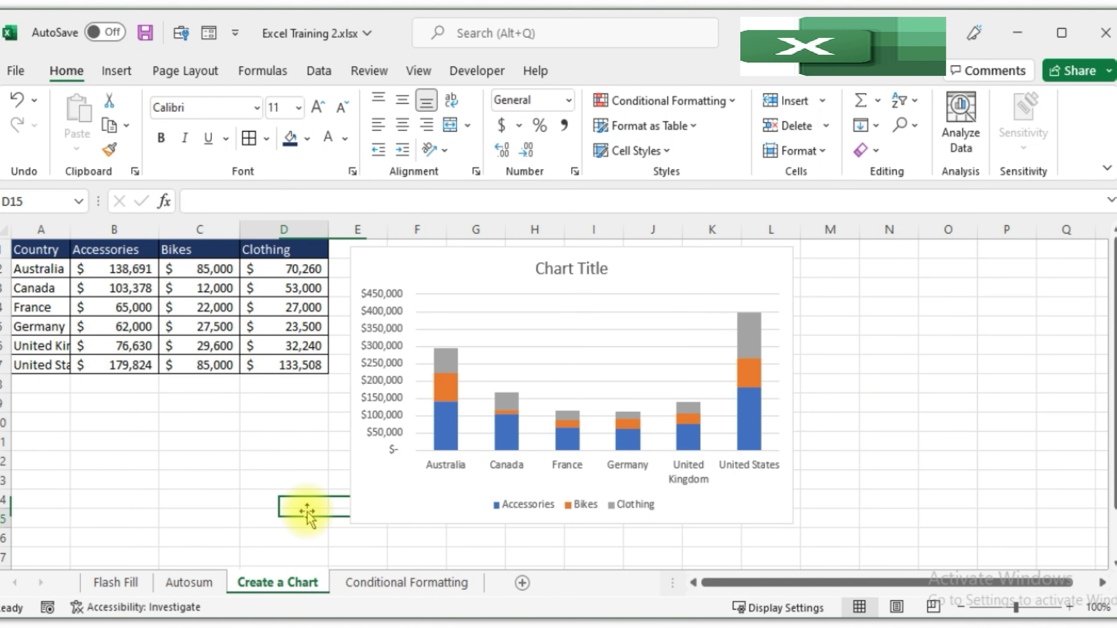
Step: Switch to the Conditional Formatting sheet and look over the product table's Amount, Markup and Price columns
left_click(430, 585)
left_click(507, 423)
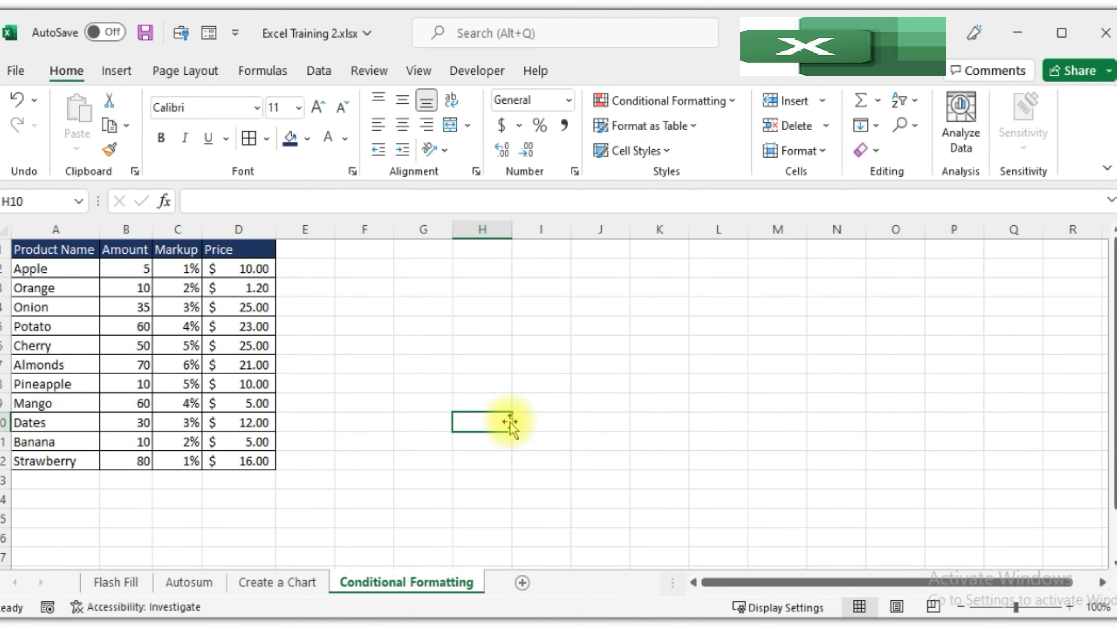
left_click(82, 327)
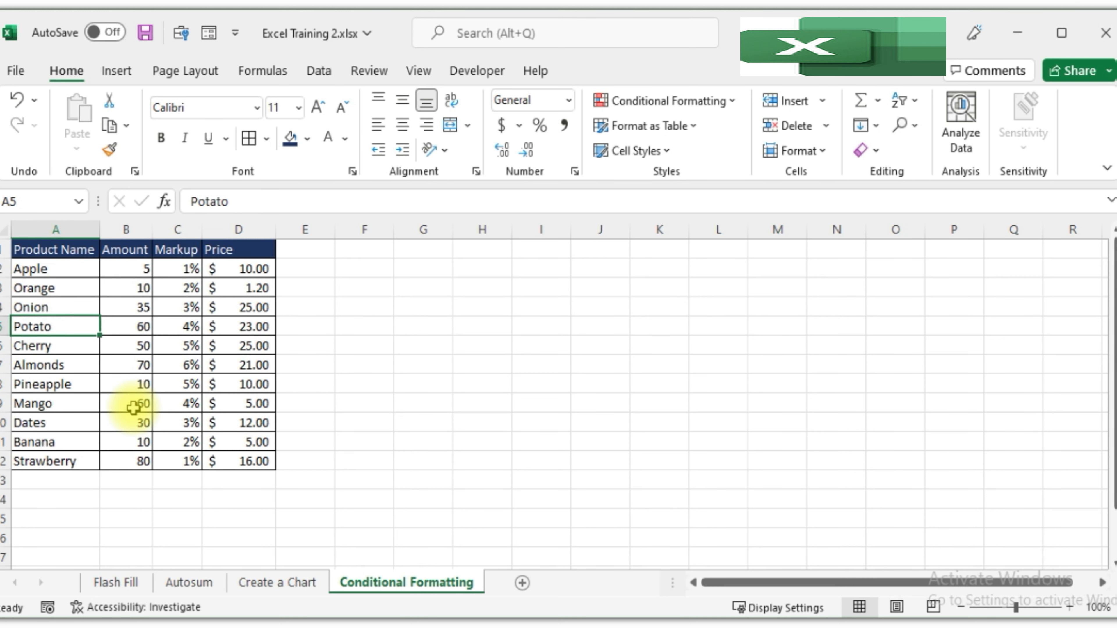
left_click(185, 291)
key("Down")
key("Down")
key("Right")
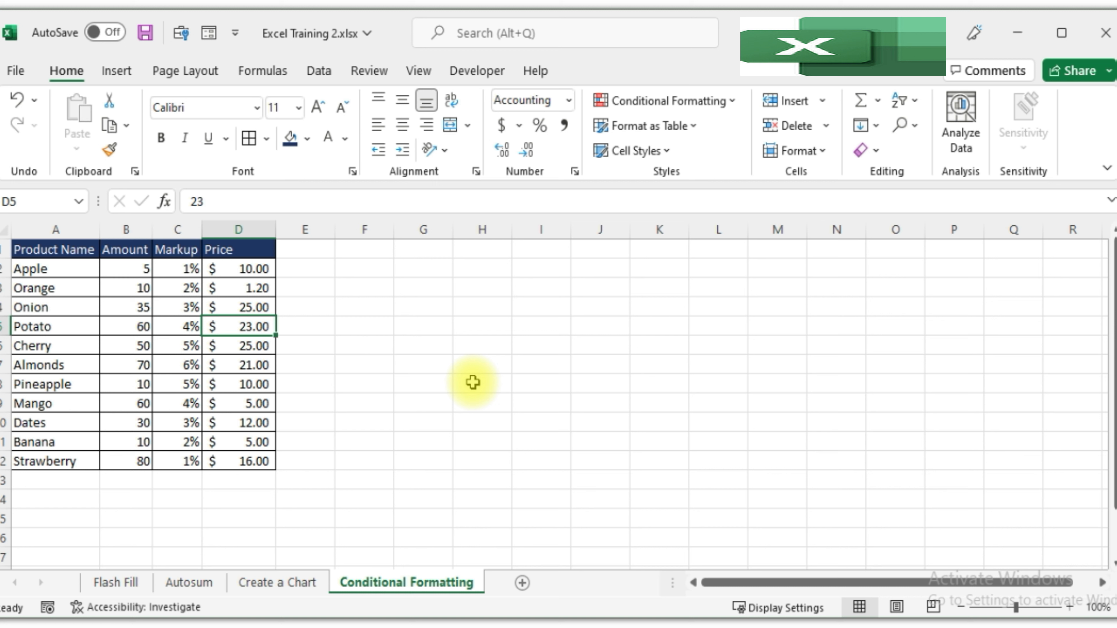
left_click(384, 410)
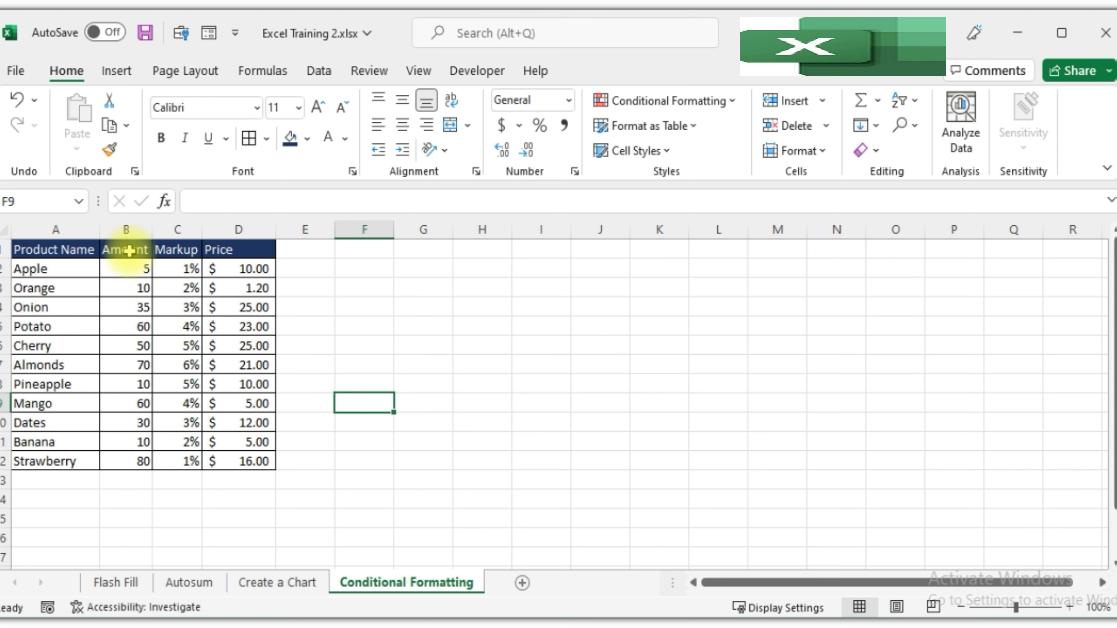
Step: Apply an Icon Set to the Amount column B1:B12 with Quick Analysis, and deselect the range
left_click_drag(129, 250, 127, 457)
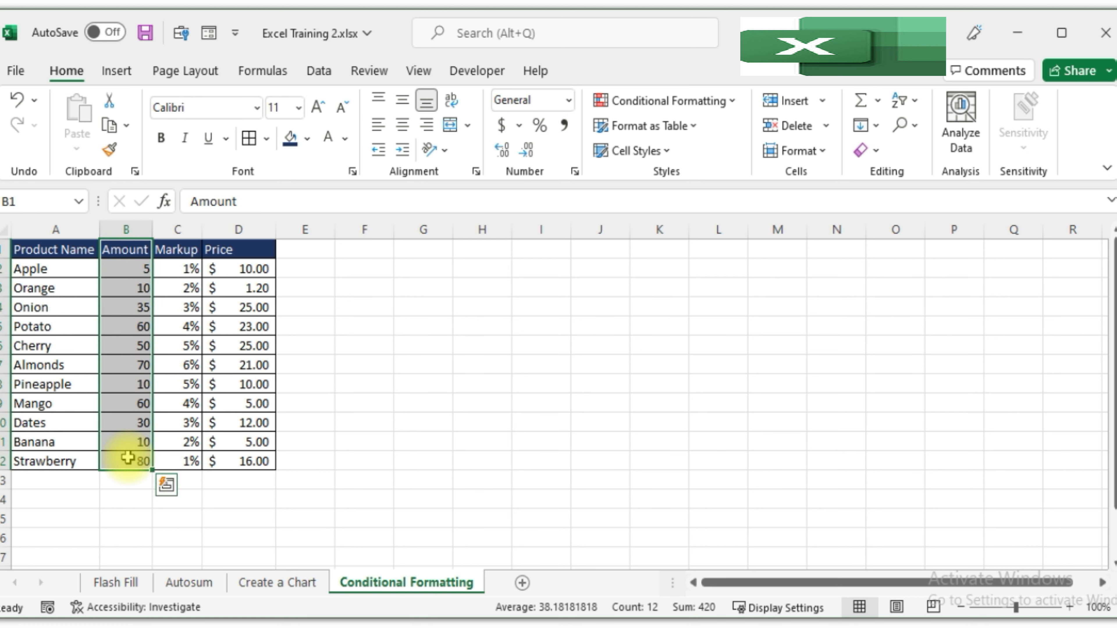
left_click(167, 486)
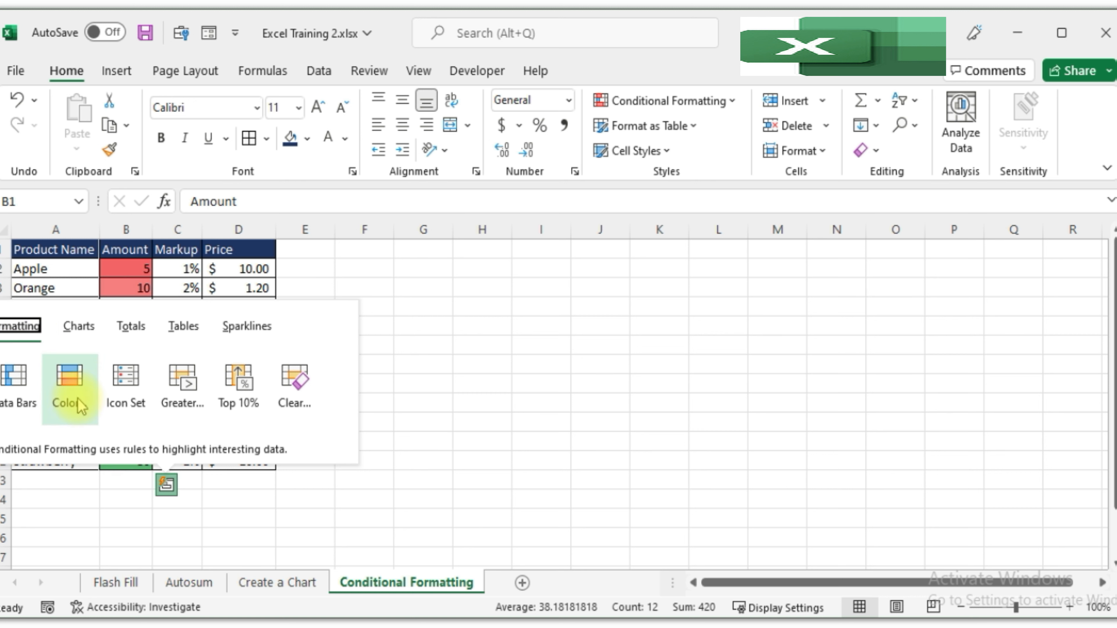
left_click(126, 383)
left_click(419, 343)
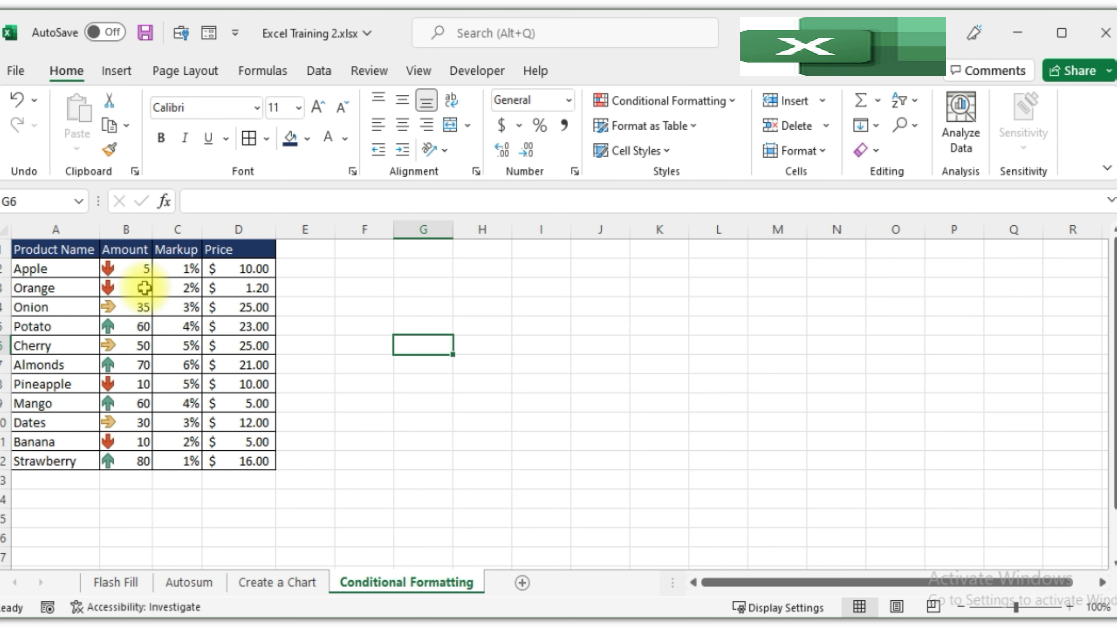
left_click_drag(142, 270, 142, 457)
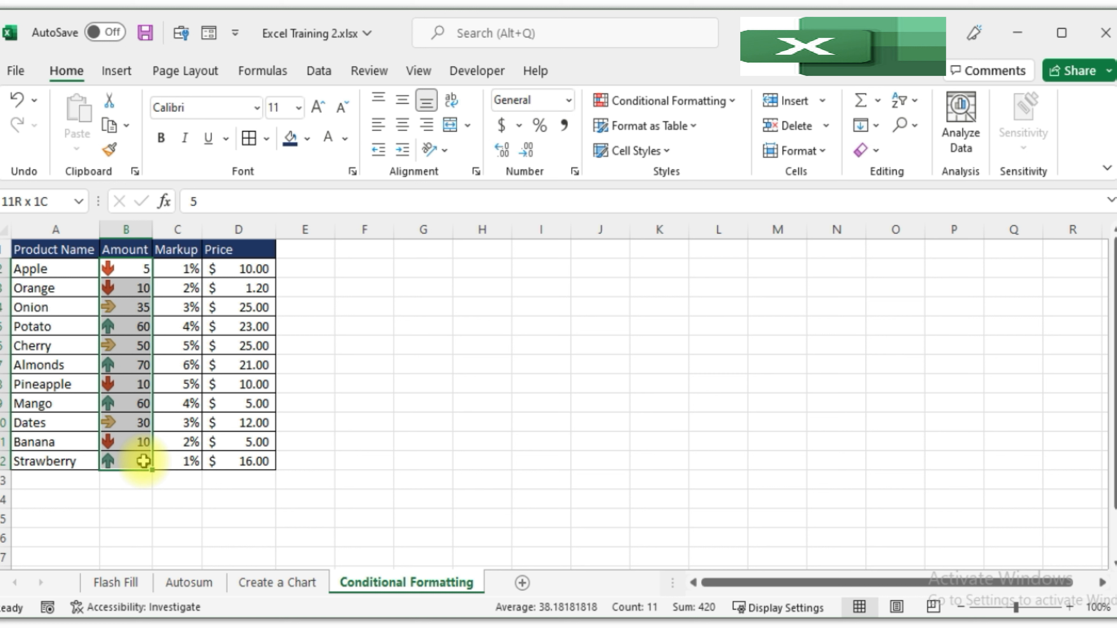
left_click(154, 341)
left_click(142, 270)
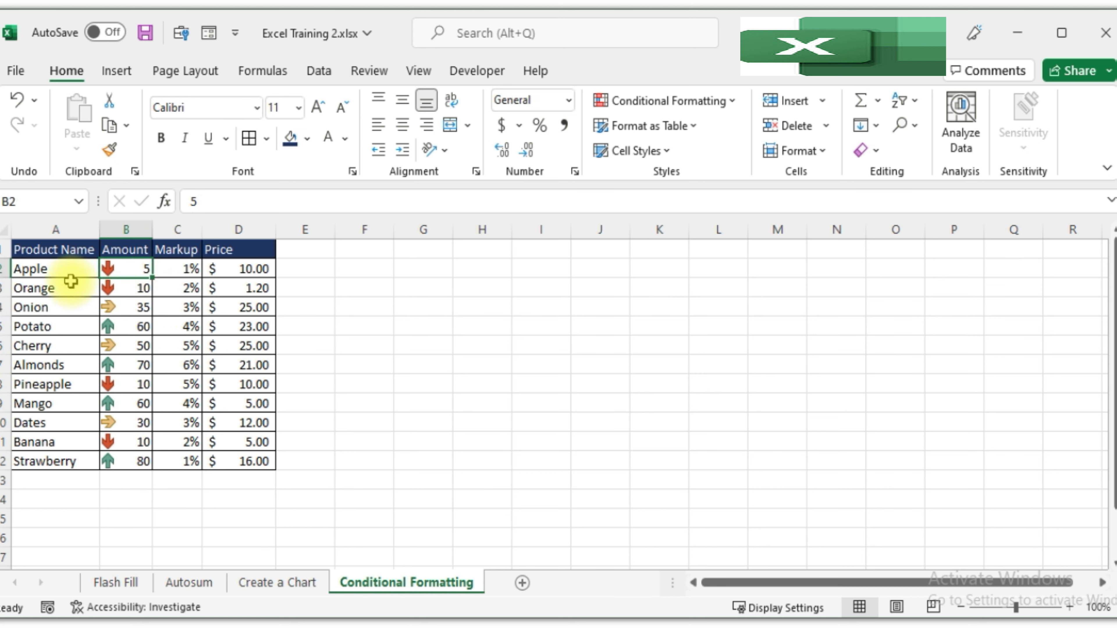
left_click(134, 313)
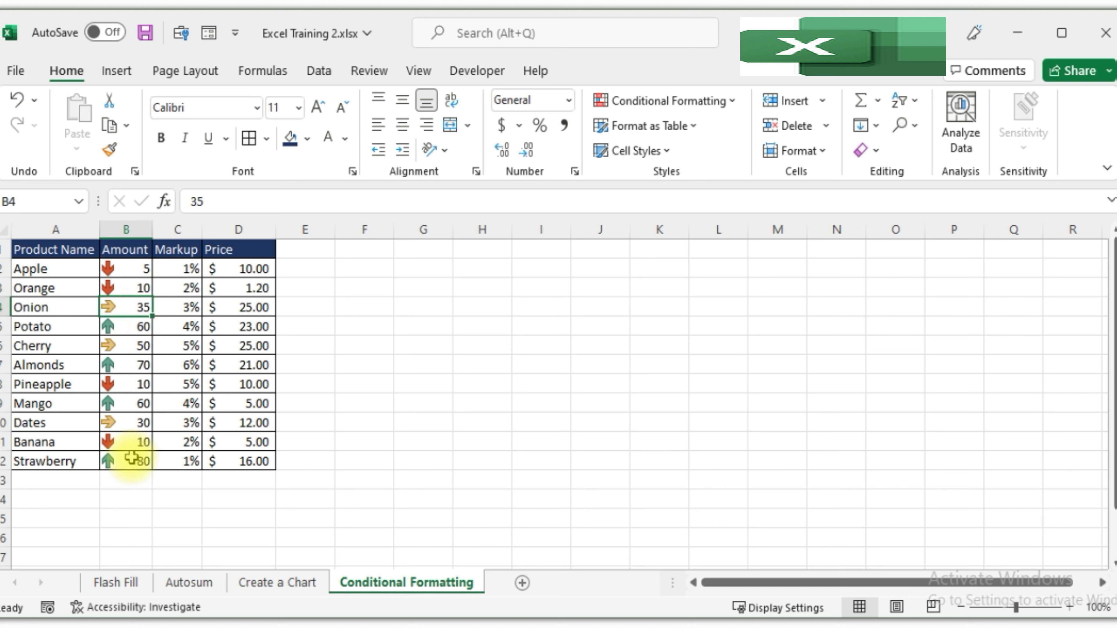
left_click(136, 402)
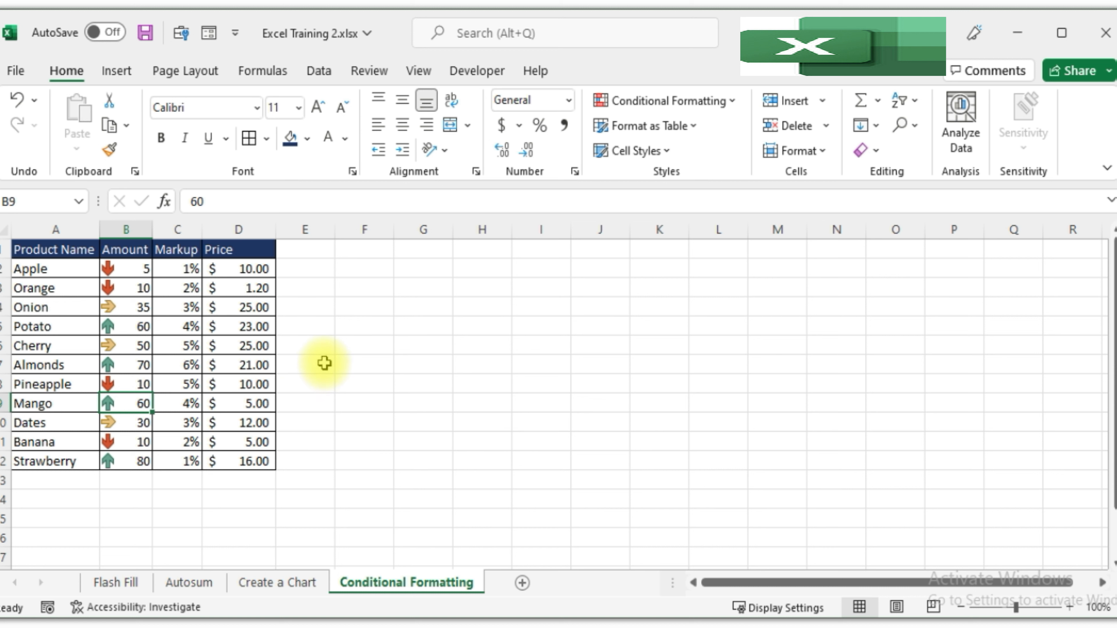
left_click(323, 364)
Step: Apply a Color Scale to the Markup values in C2:C12 with Quick Analysis, and deselect the range
left_click_drag(176, 270, 176, 461)
right_click(176, 460)
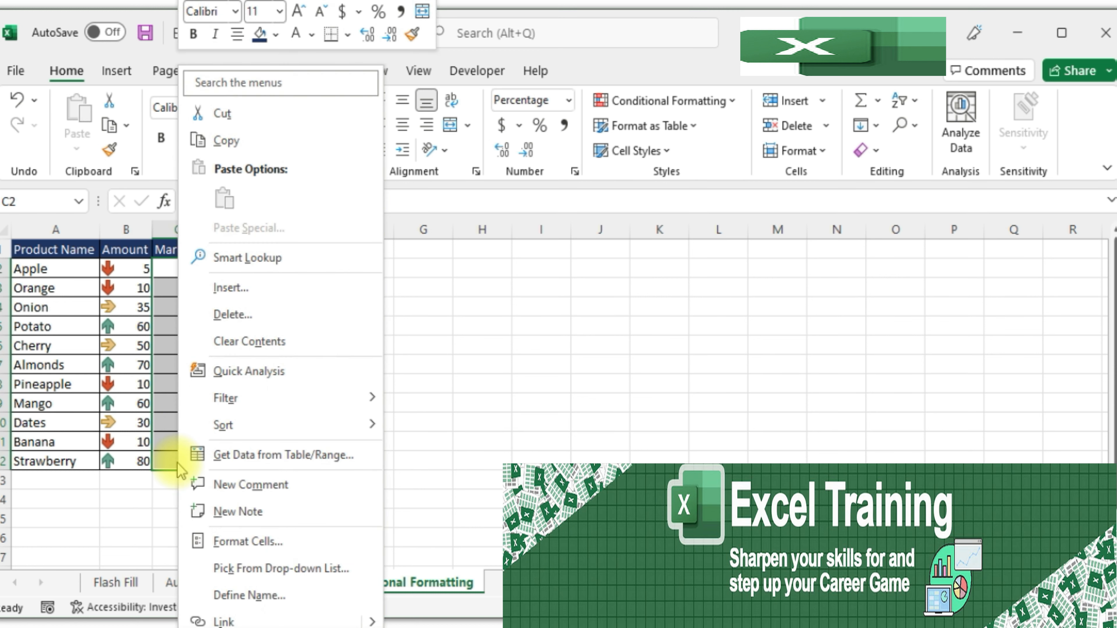
key("Escape")
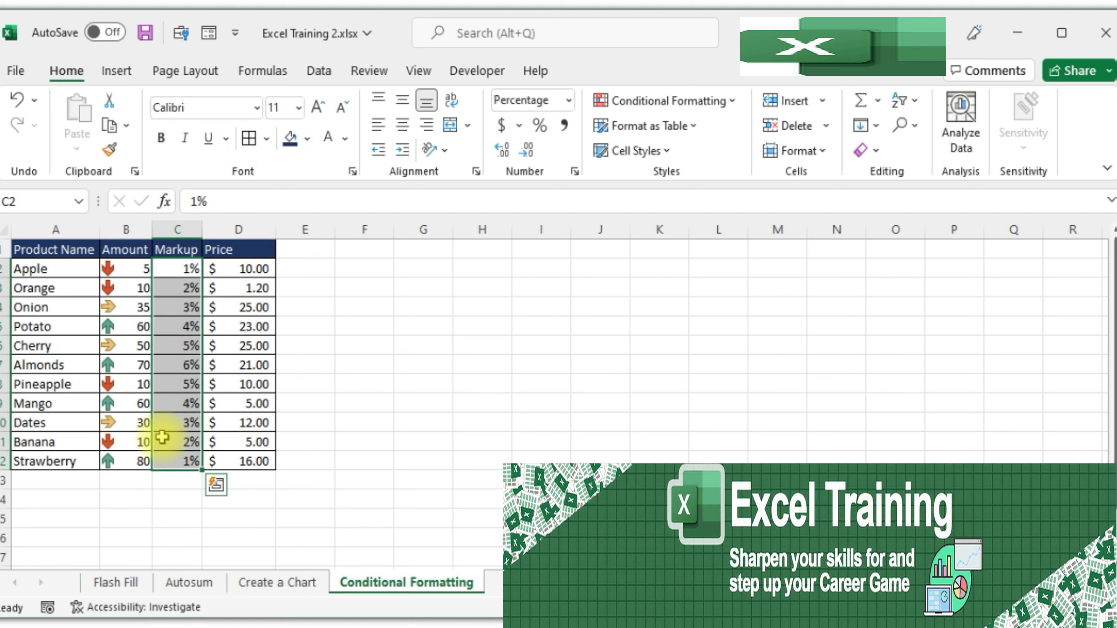
left_click(216, 484)
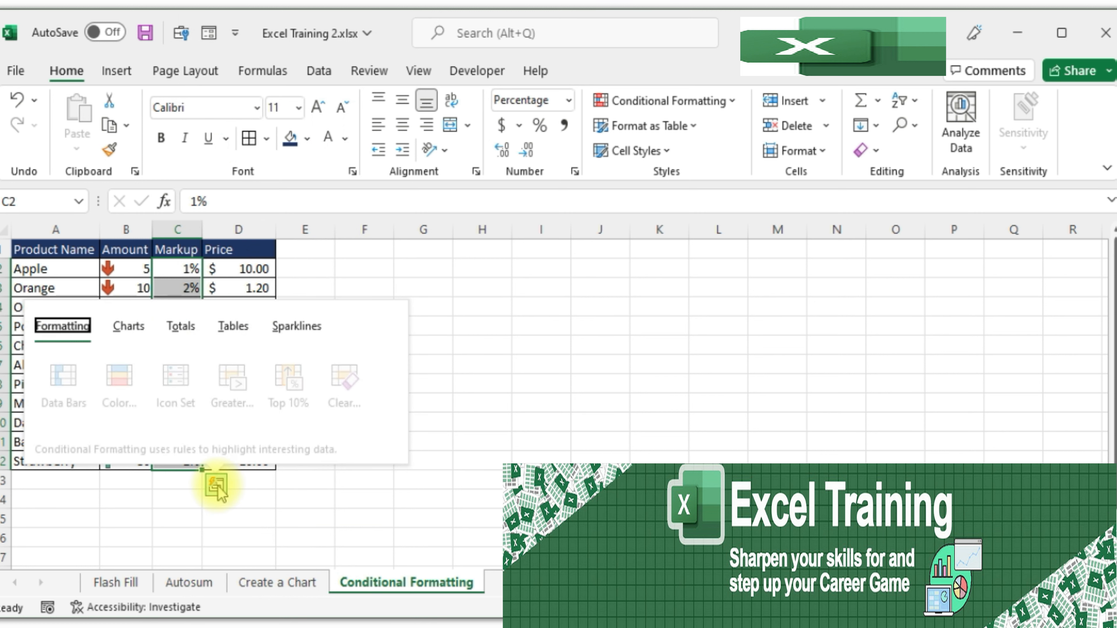
left_click(121, 390)
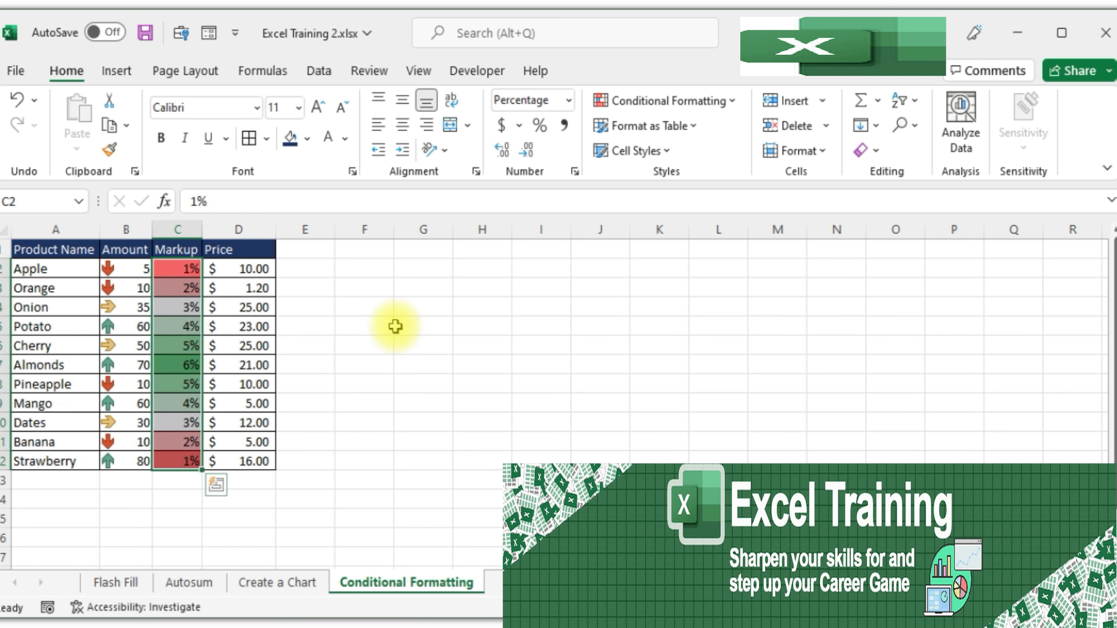
left_click(423, 326)
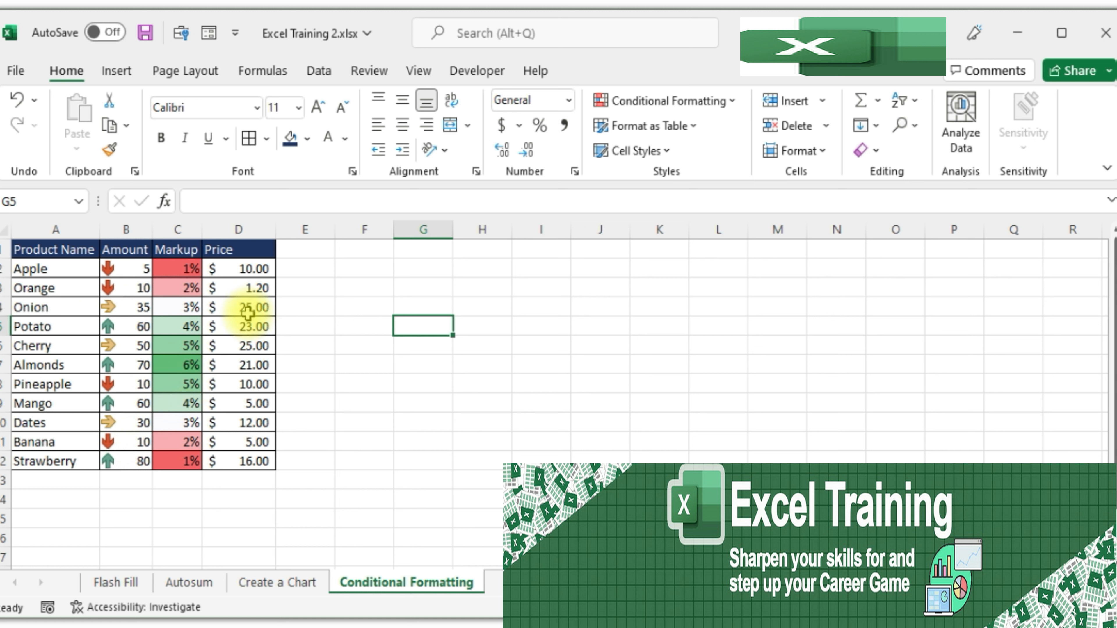
left_click(348, 377)
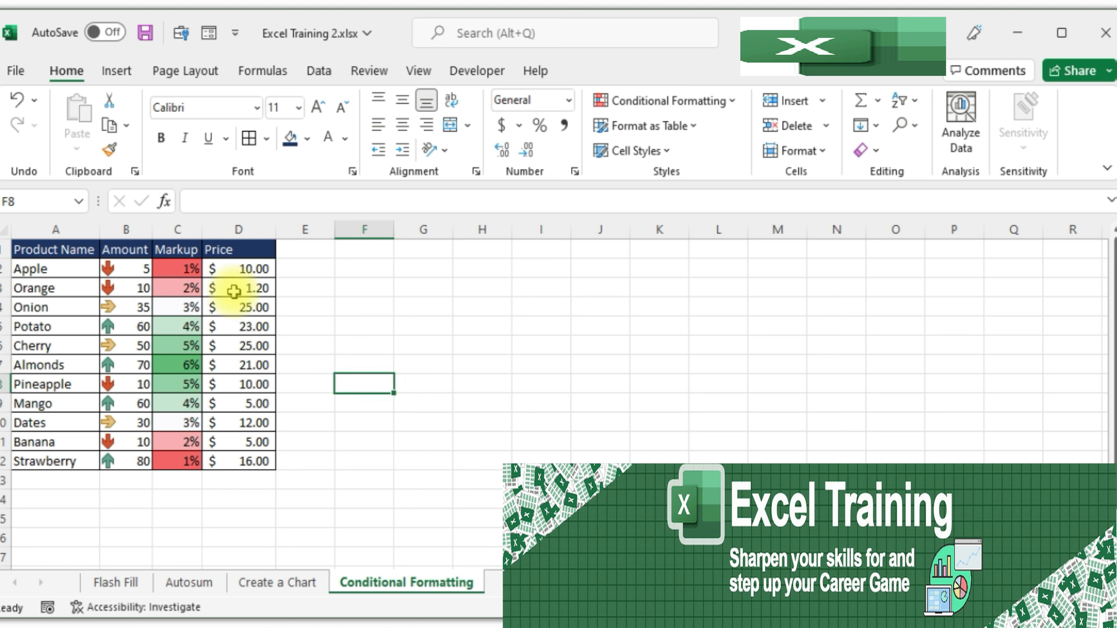
left_click(404, 305)
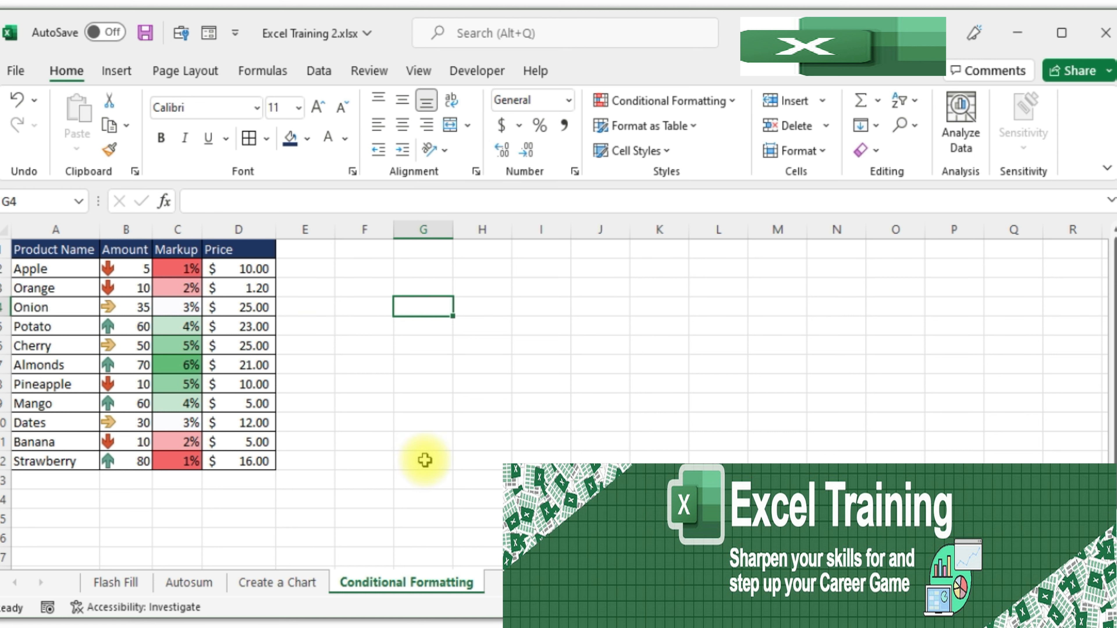
Step: Review the Flash Fill, Autosum and Create a Chart sheets, and return to the Conditional Formatting sheet
left_click(124, 582)
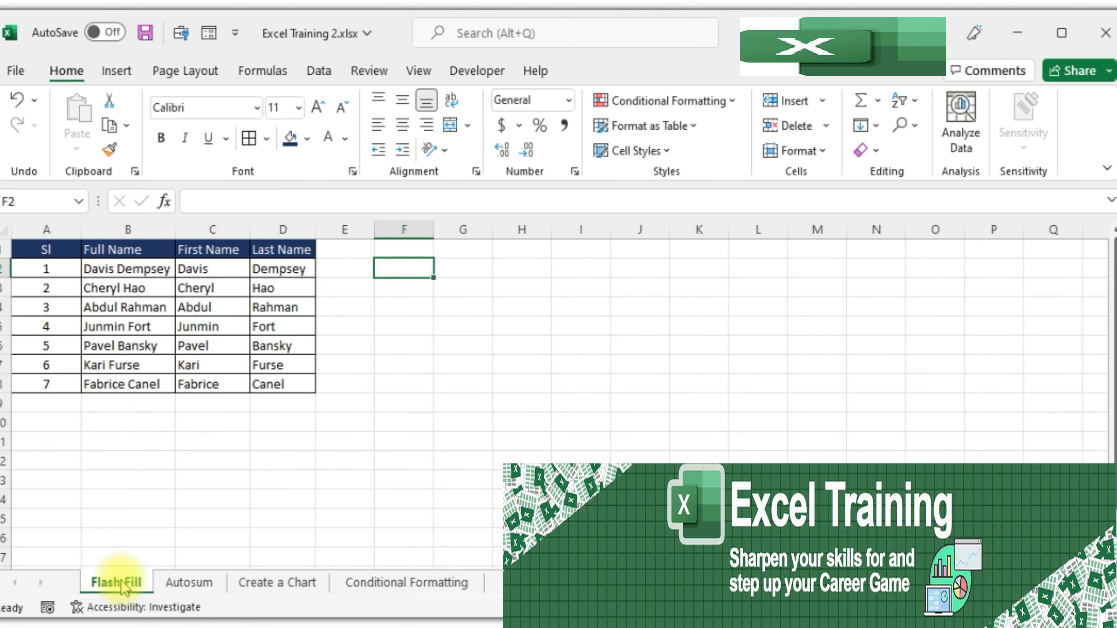
left_click(203, 584)
left_click(280, 582)
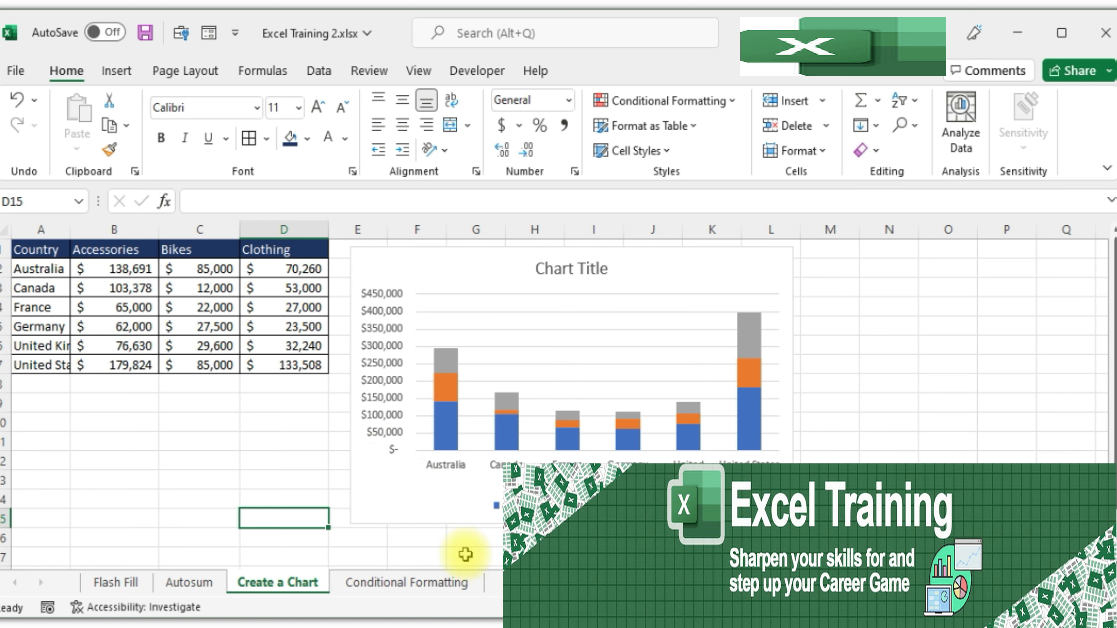
left_click(449, 584)
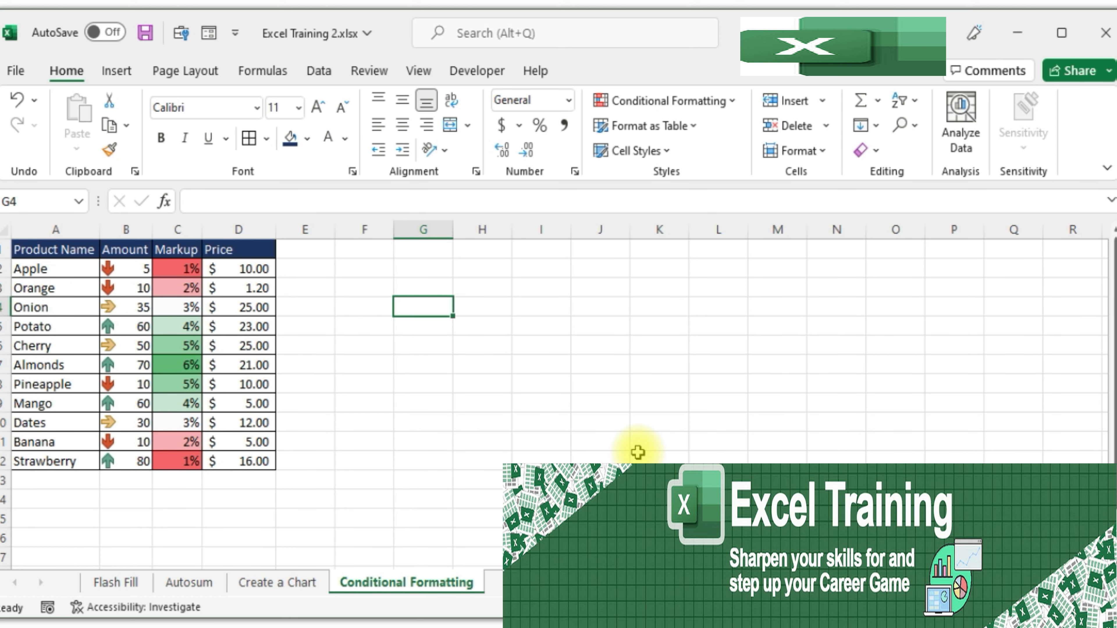
left_click(725, 443)
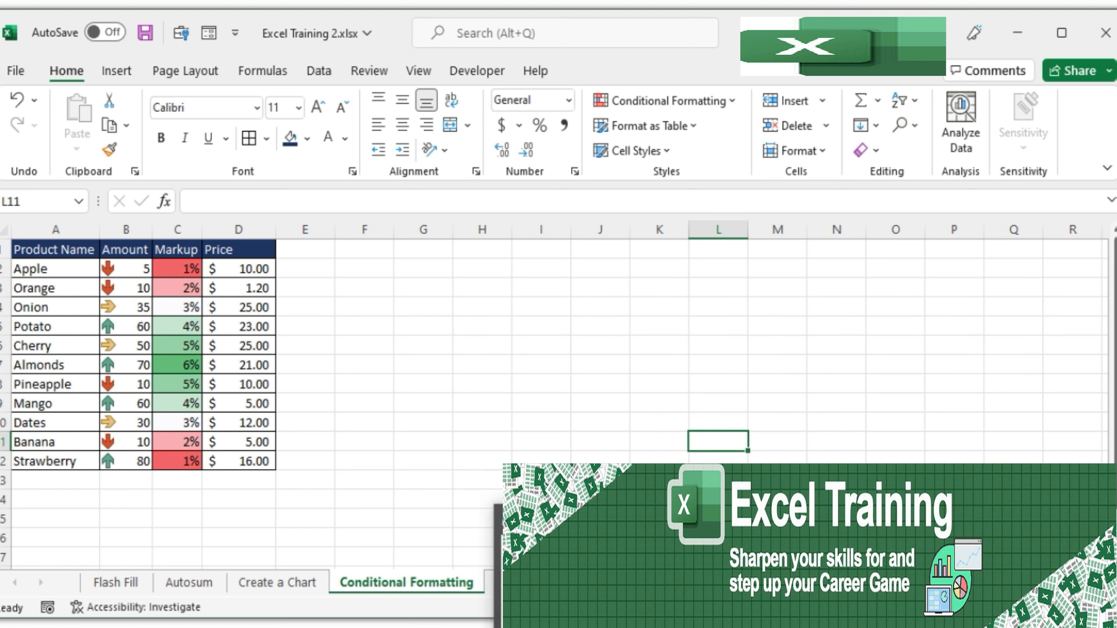
left_click(812, 407)
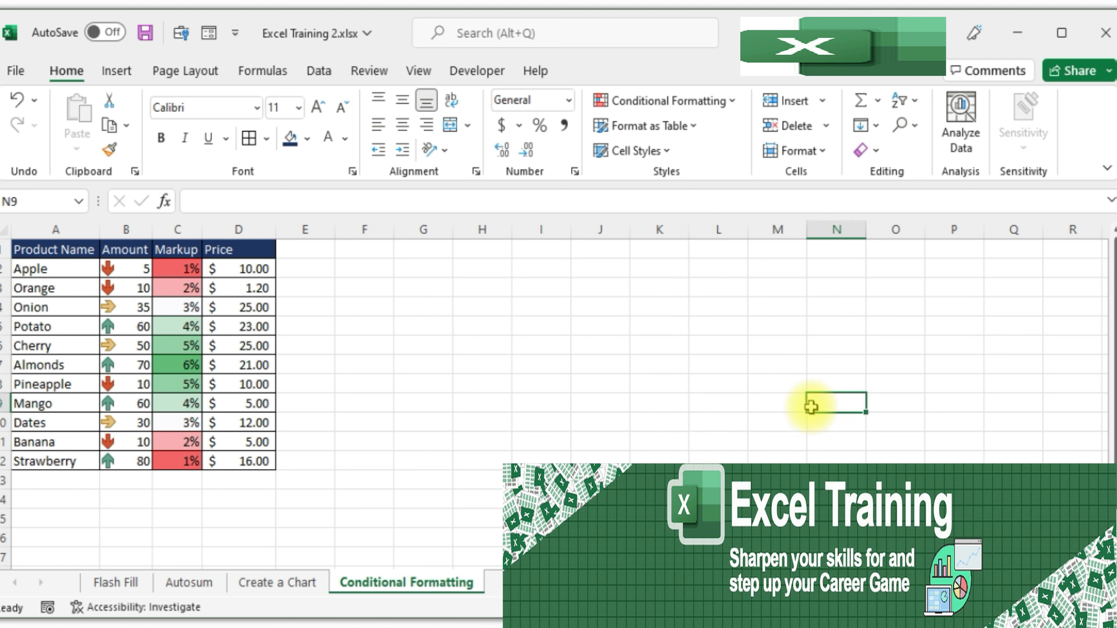